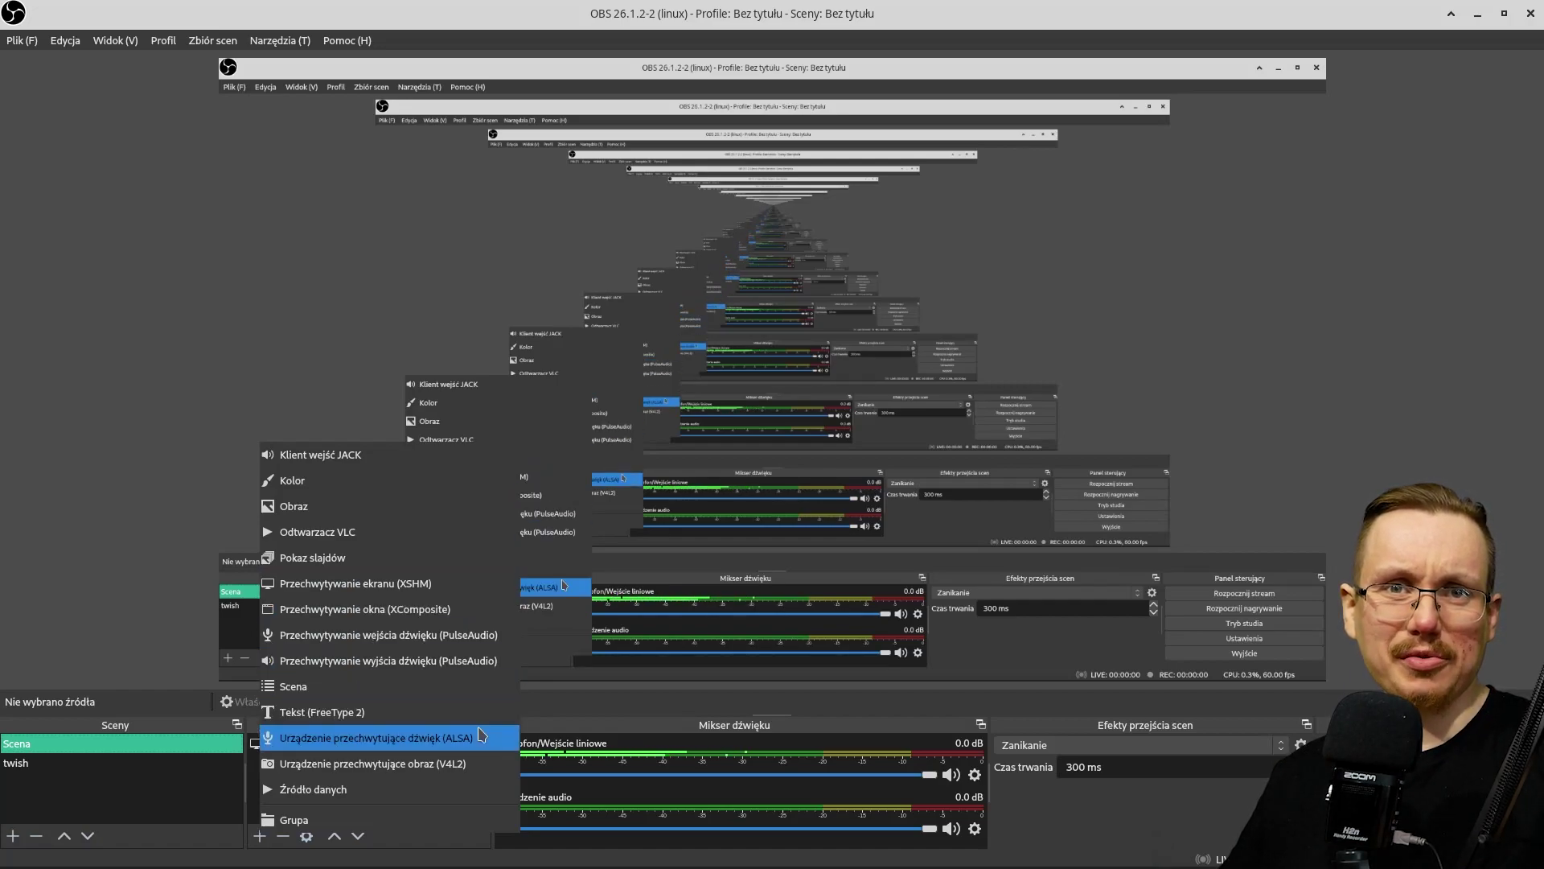
Step: Add a new media source named Źródło danych to the scene and close its properties without choosing a file
{"action": "left_click", "coordinate": [464, 786]}
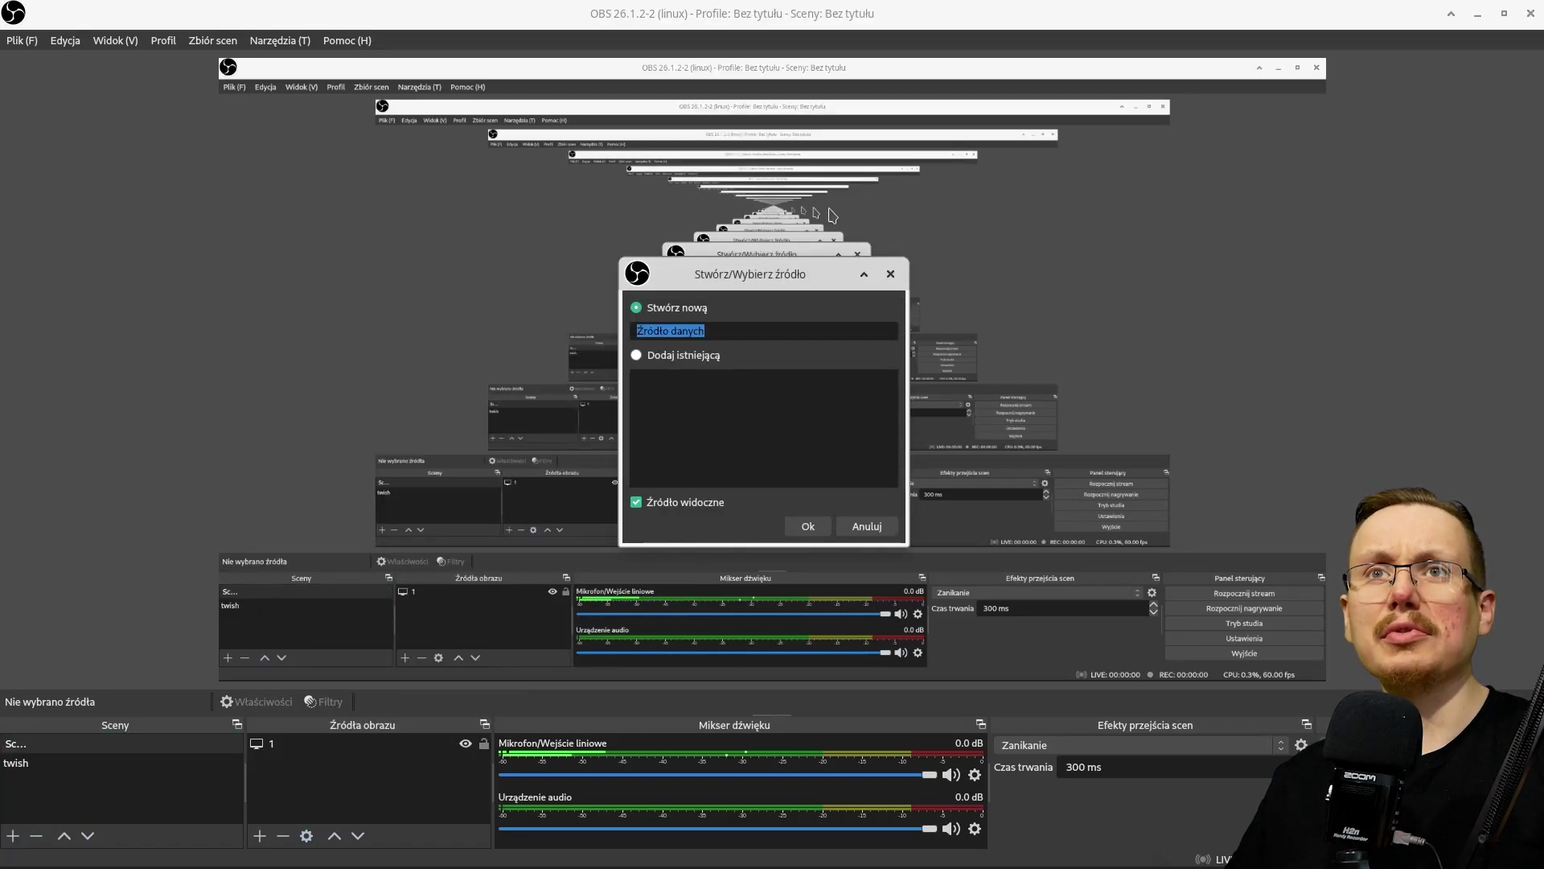
{"action": "left_click", "coordinate": [808, 526]}
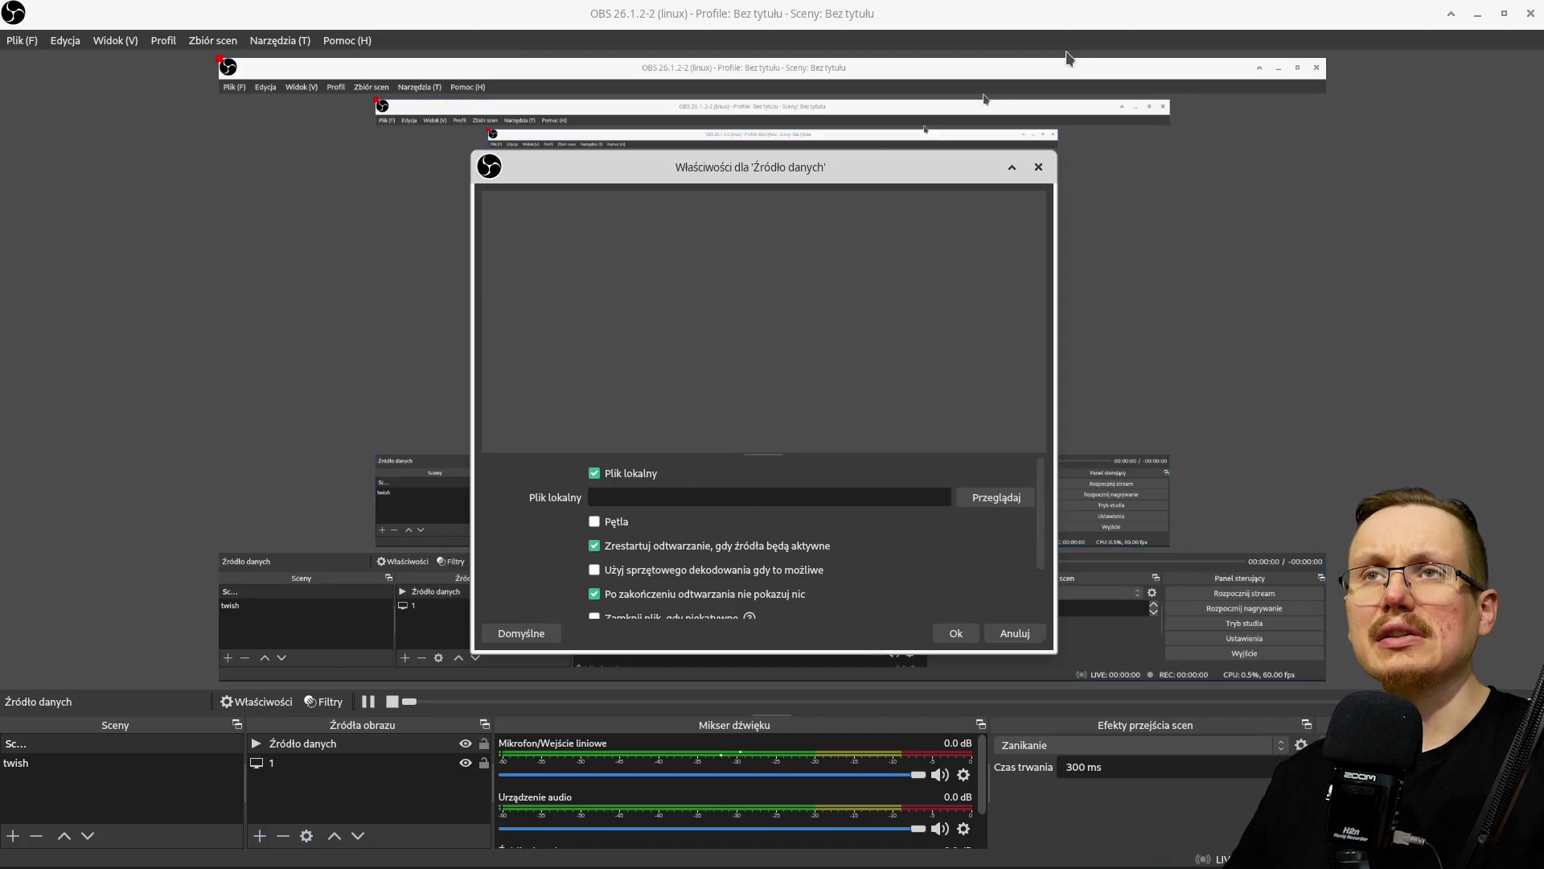
{"action": "left_click", "coordinate": [1038, 166]}
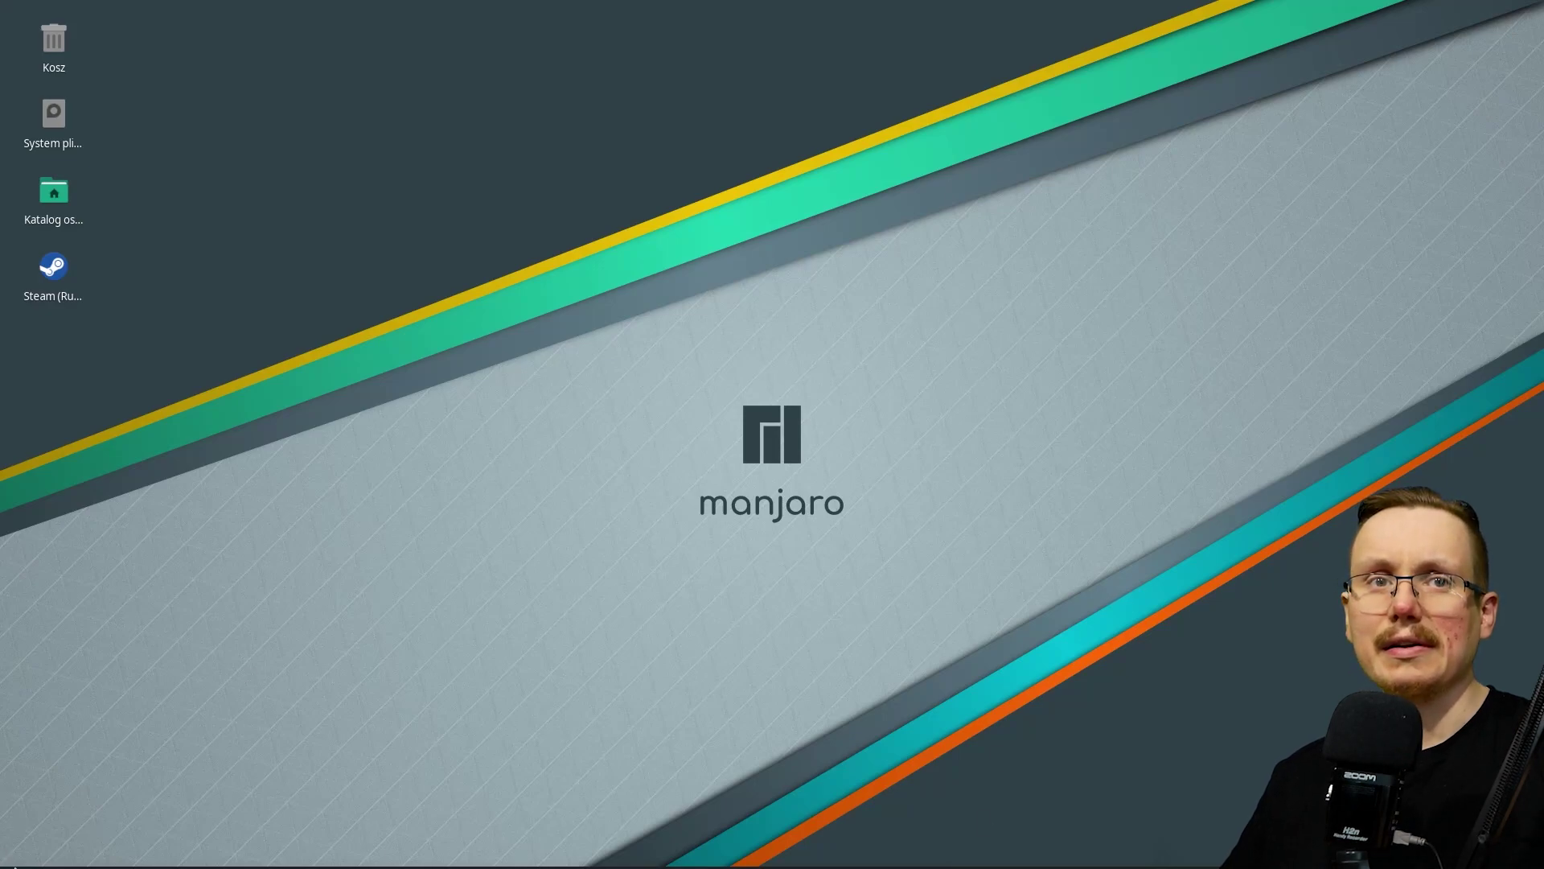
Step: Launch another instance of OBS Studio alongside the one already running, and dismiss its window
{"action": "left_click", "coordinate": [5, 861]}
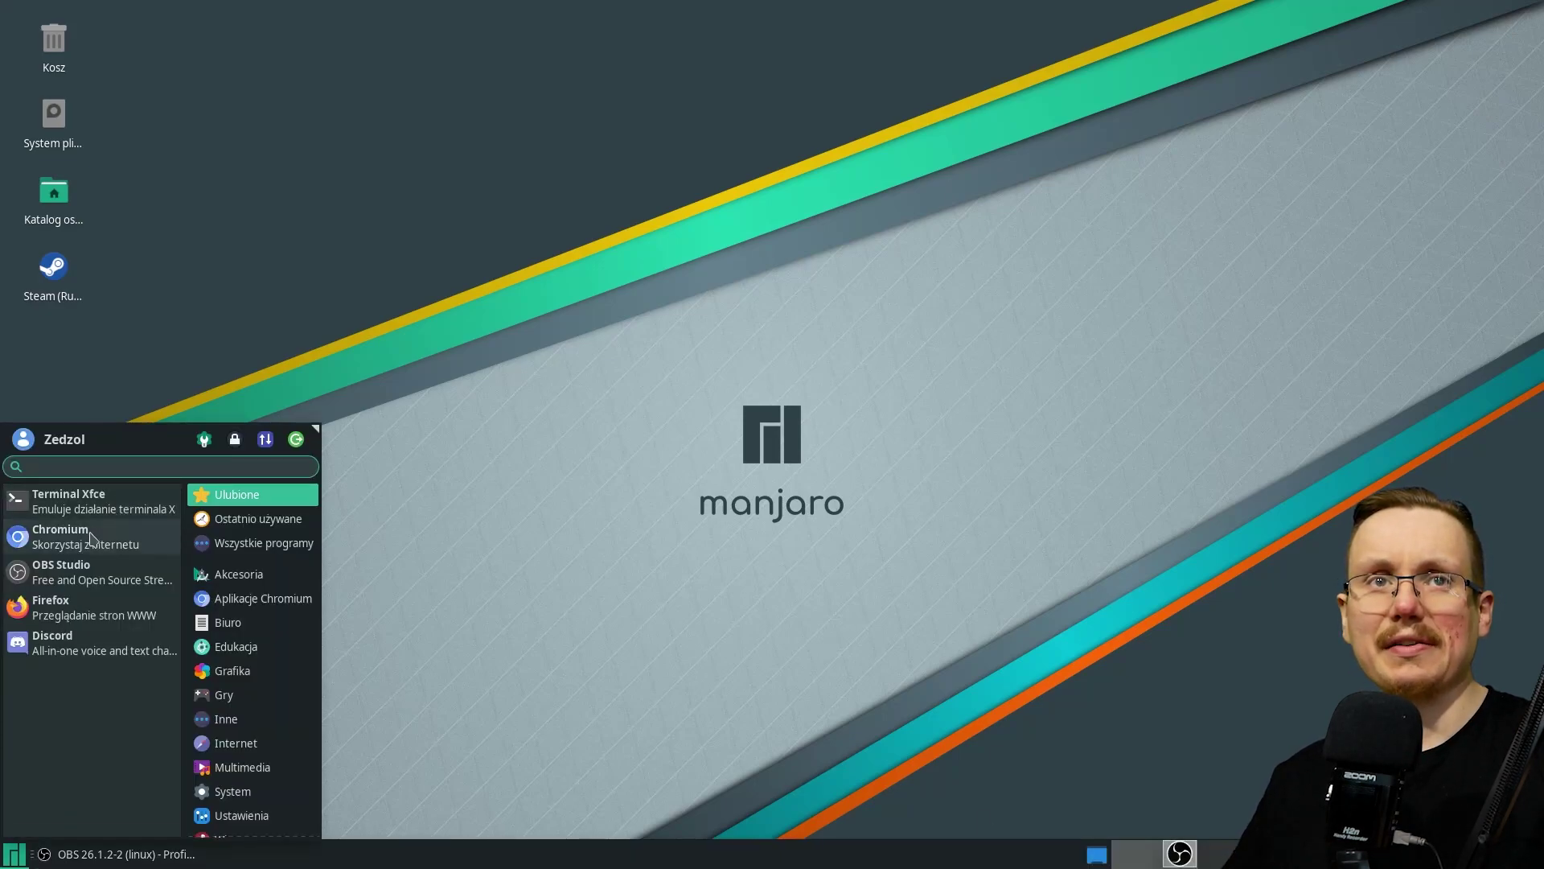
{"action": "left_click", "coordinate": [73, 586]}
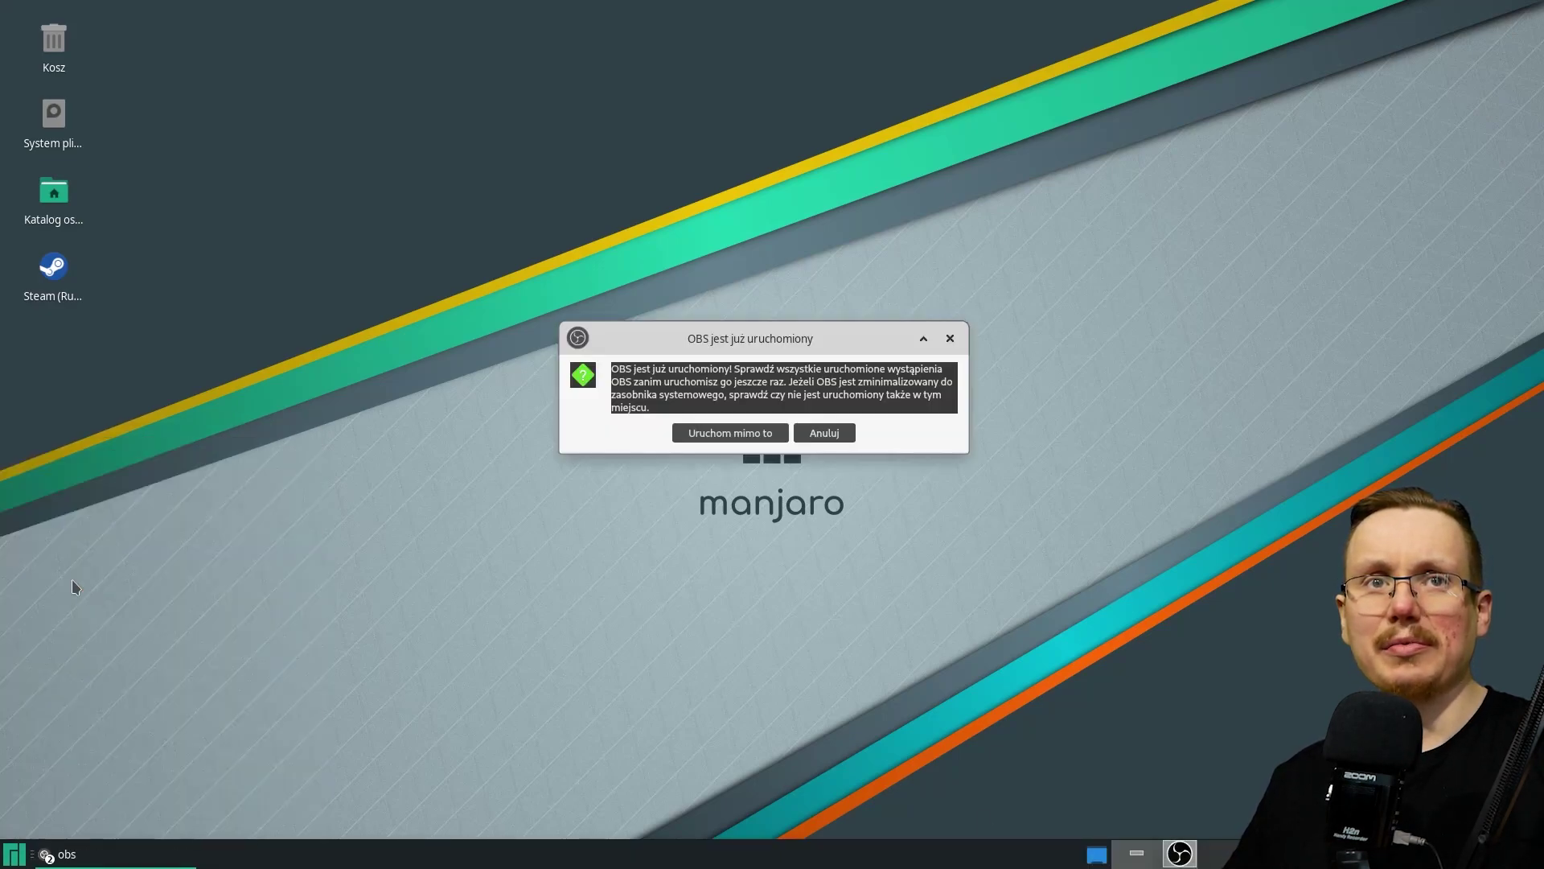
{"action": "left_click", "coordinate": [715, 437]}
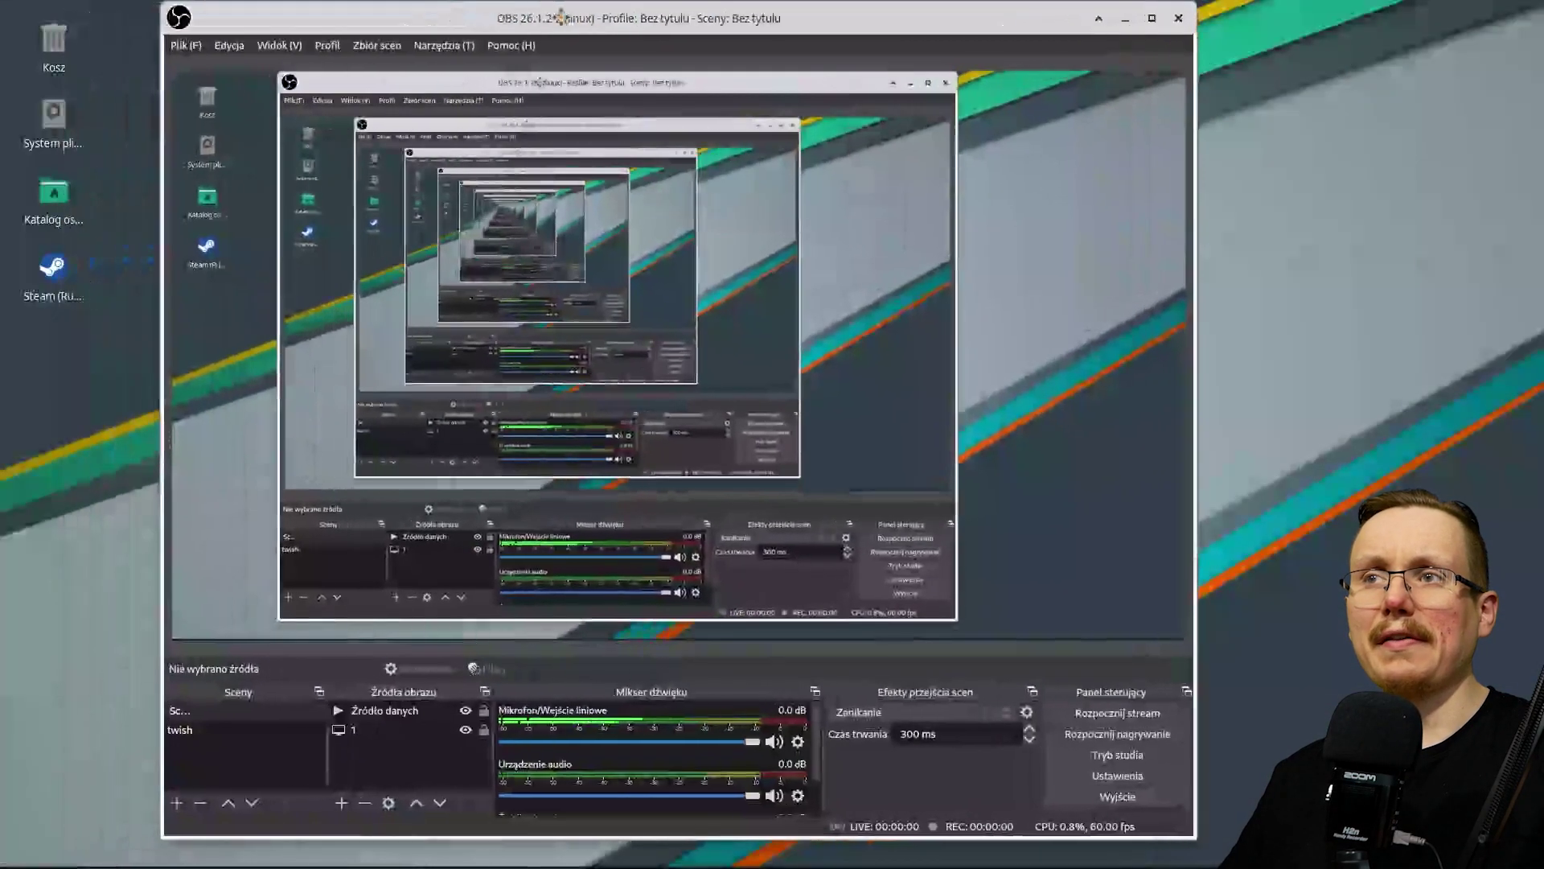
{"action": "left_click", "coordinate": [1179, 17]}
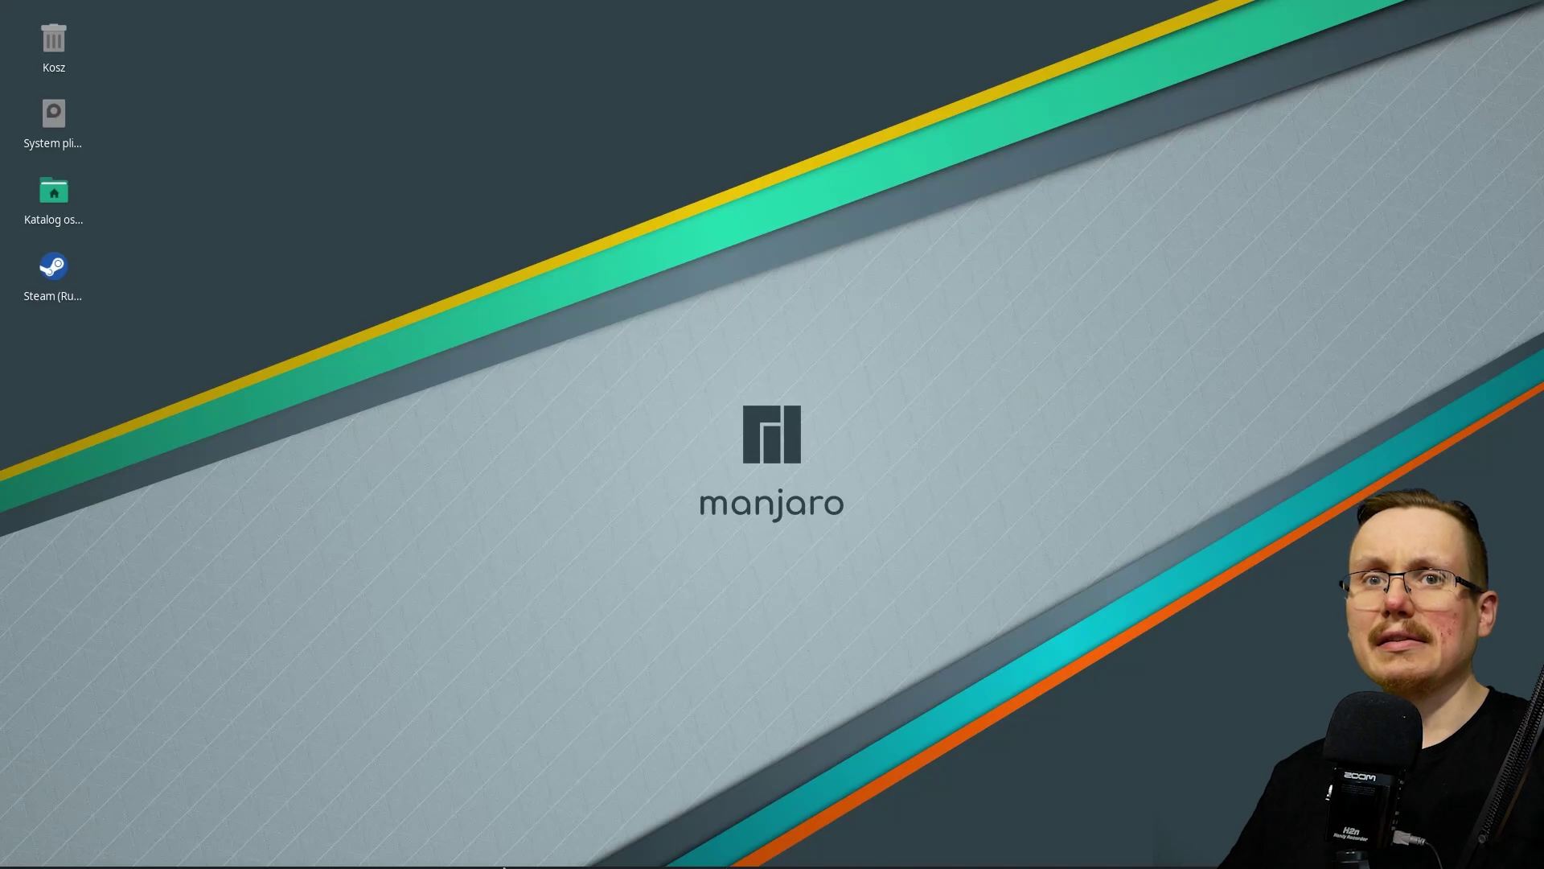
Step: Bring the first of the two listed OBS windows back onto the desktop and maximize it
{"action": "mouse_move", "coordinate": [427, 836]}
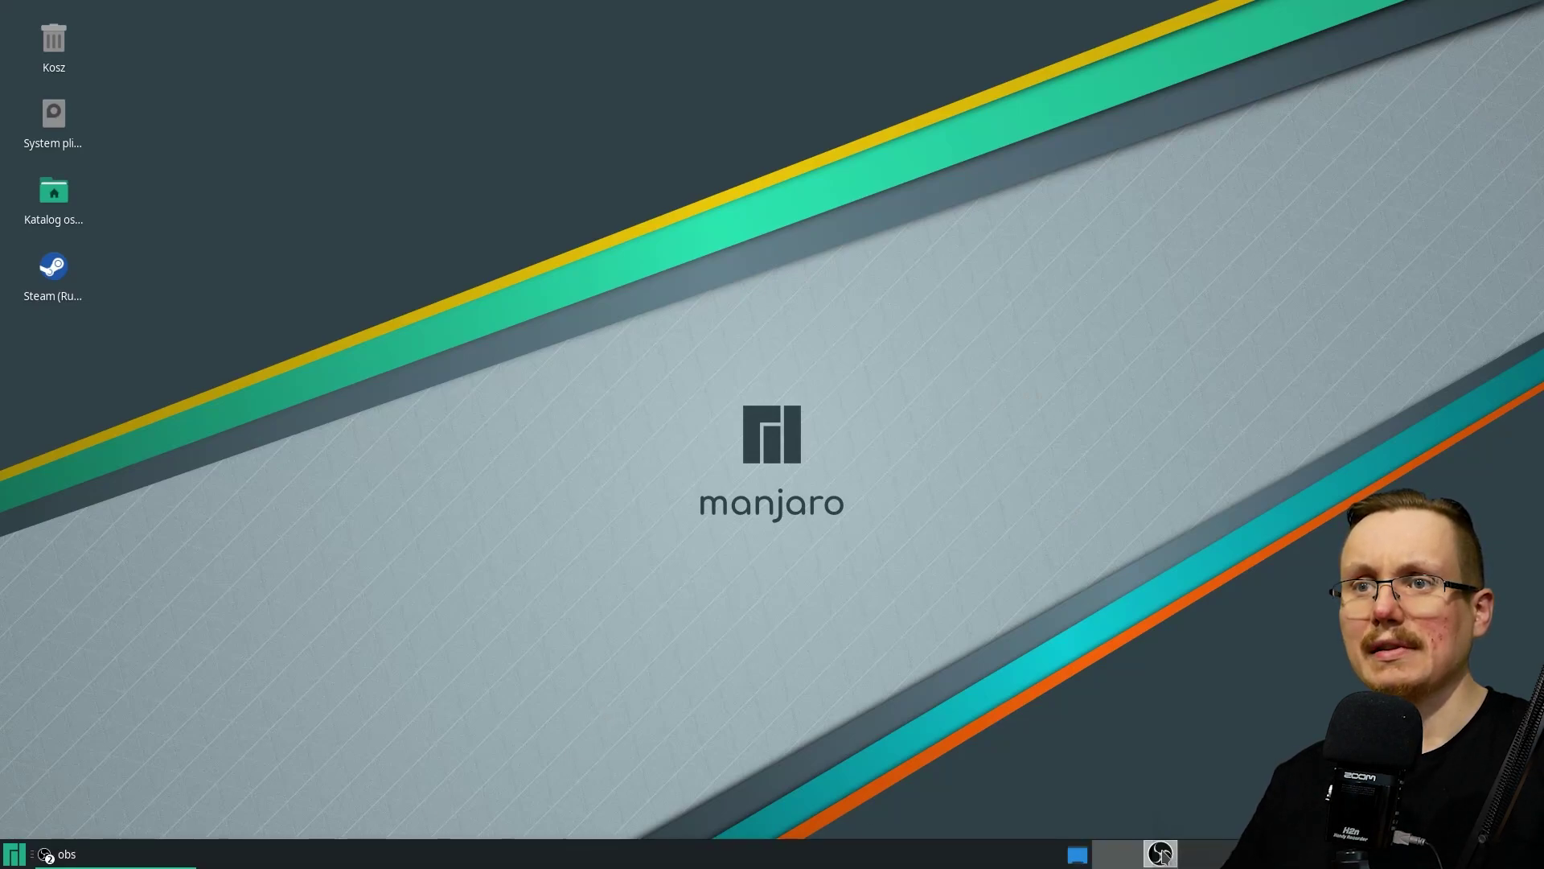
{"action": "left_click", "coordinate": [59, 857]}
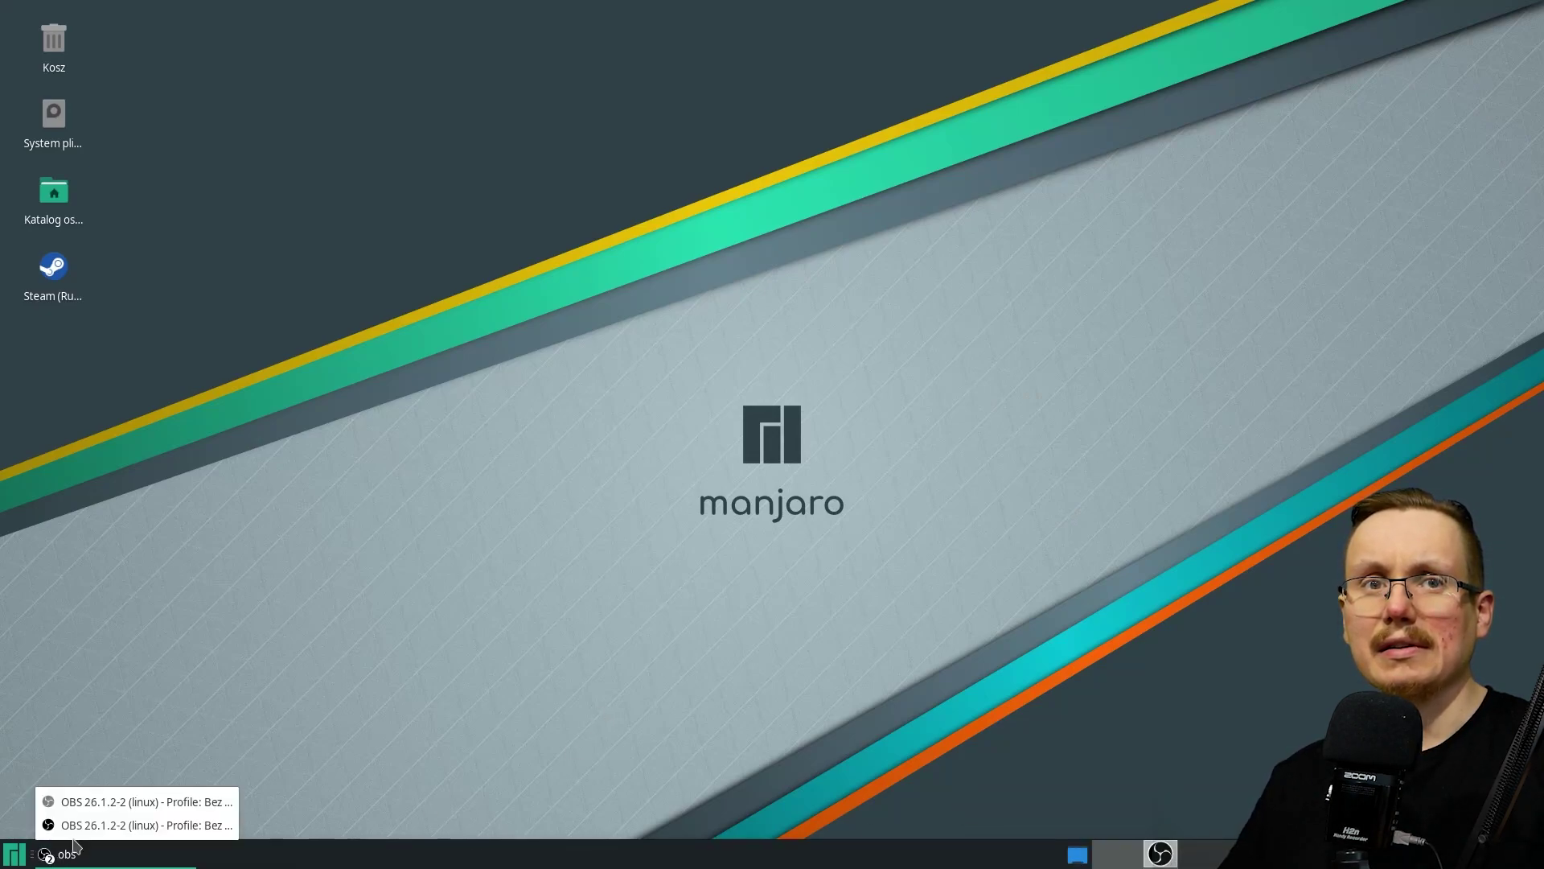
{"action": "left_click", "coordinate": [110, 805]}
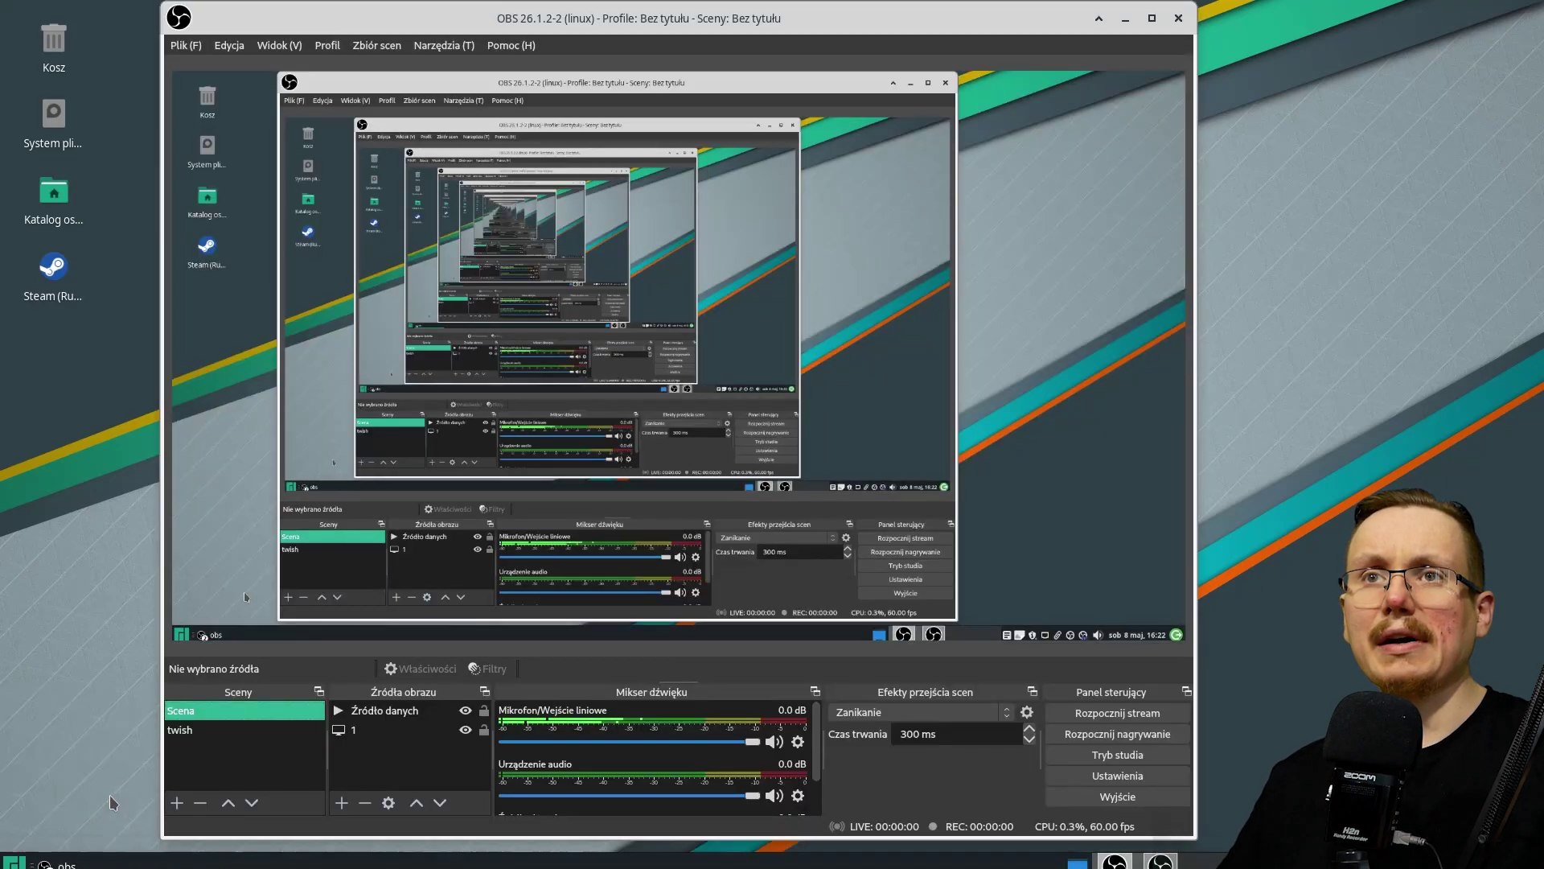
{"action": "left_click", "coordinate": [1152, 18]}
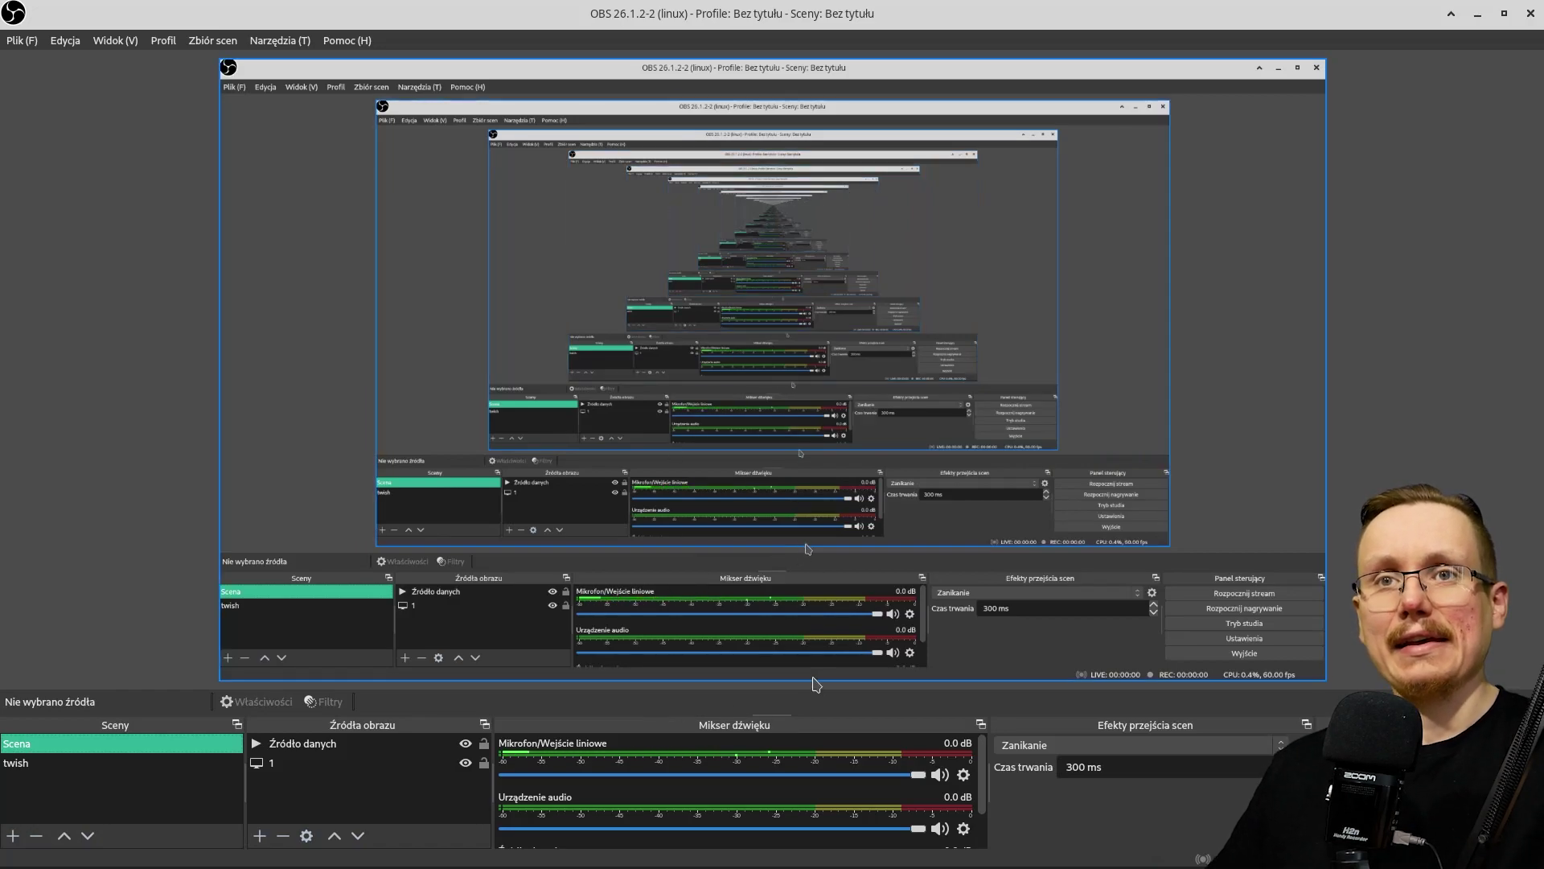
Step: Open the OBS settings and look through the output, stream, audio, video and hotkey options
{"action": "left_click", "coordinate": [26, 40]}
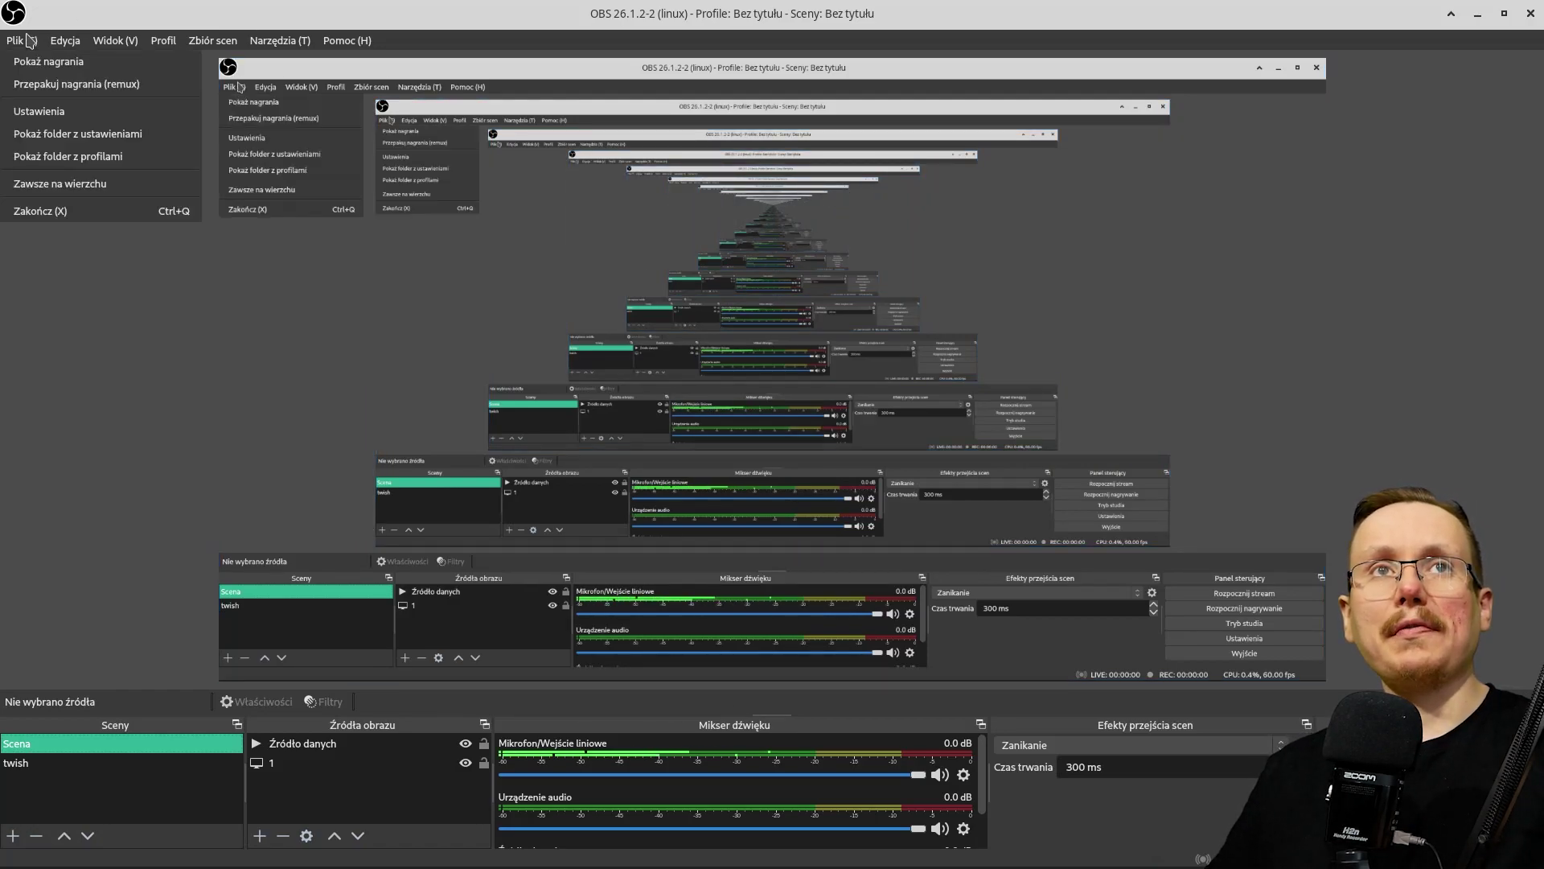
{"action": "left_click", "coordinate": [124, 112]}
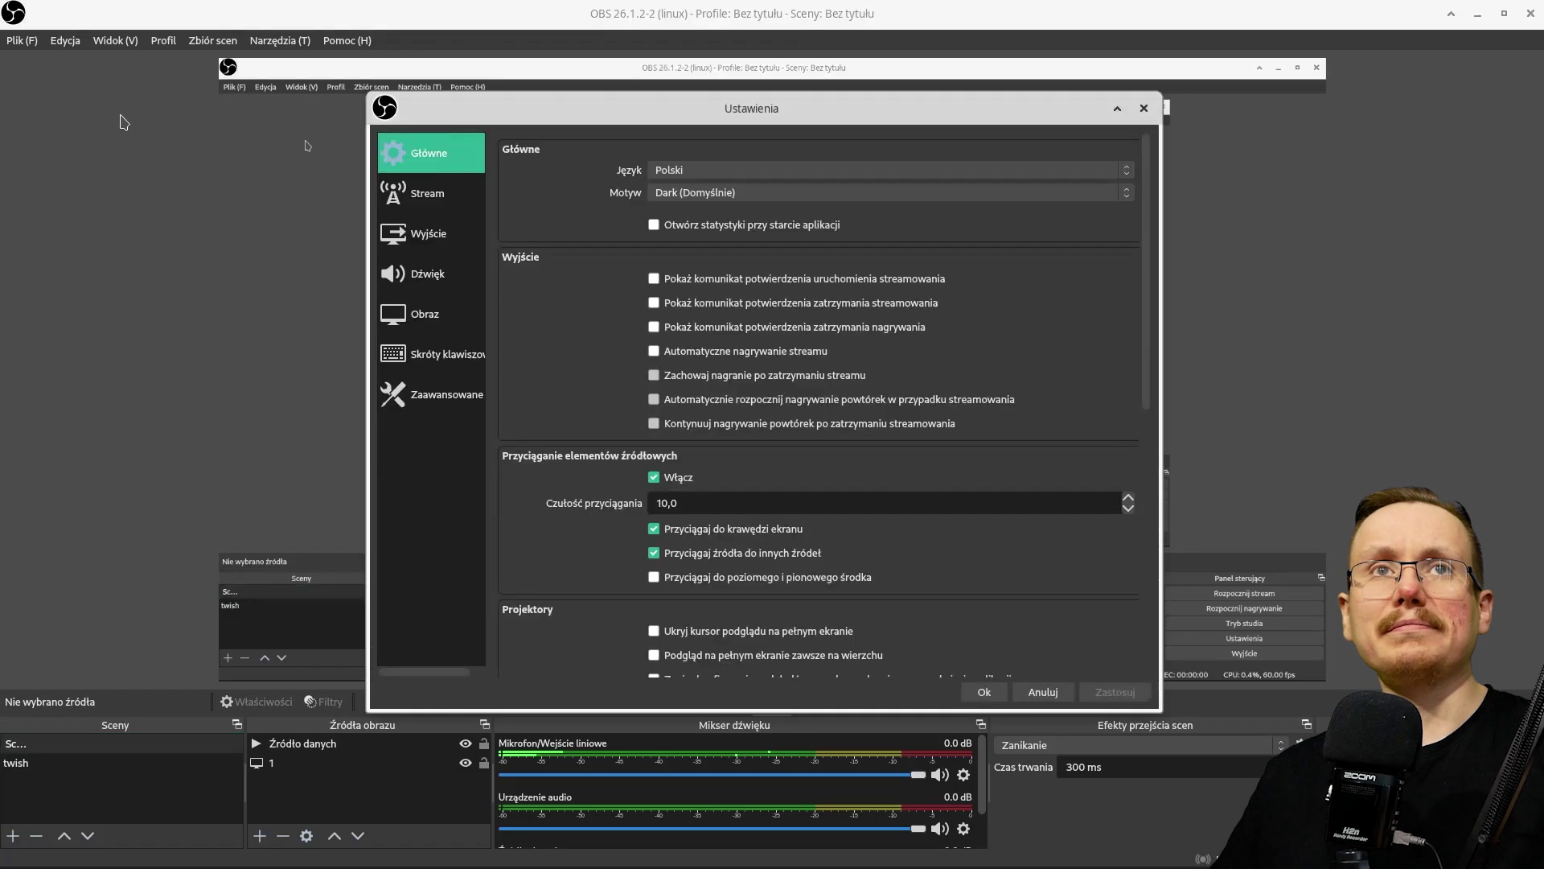
{"action": "left_click", "coordinate": [394, 235]}
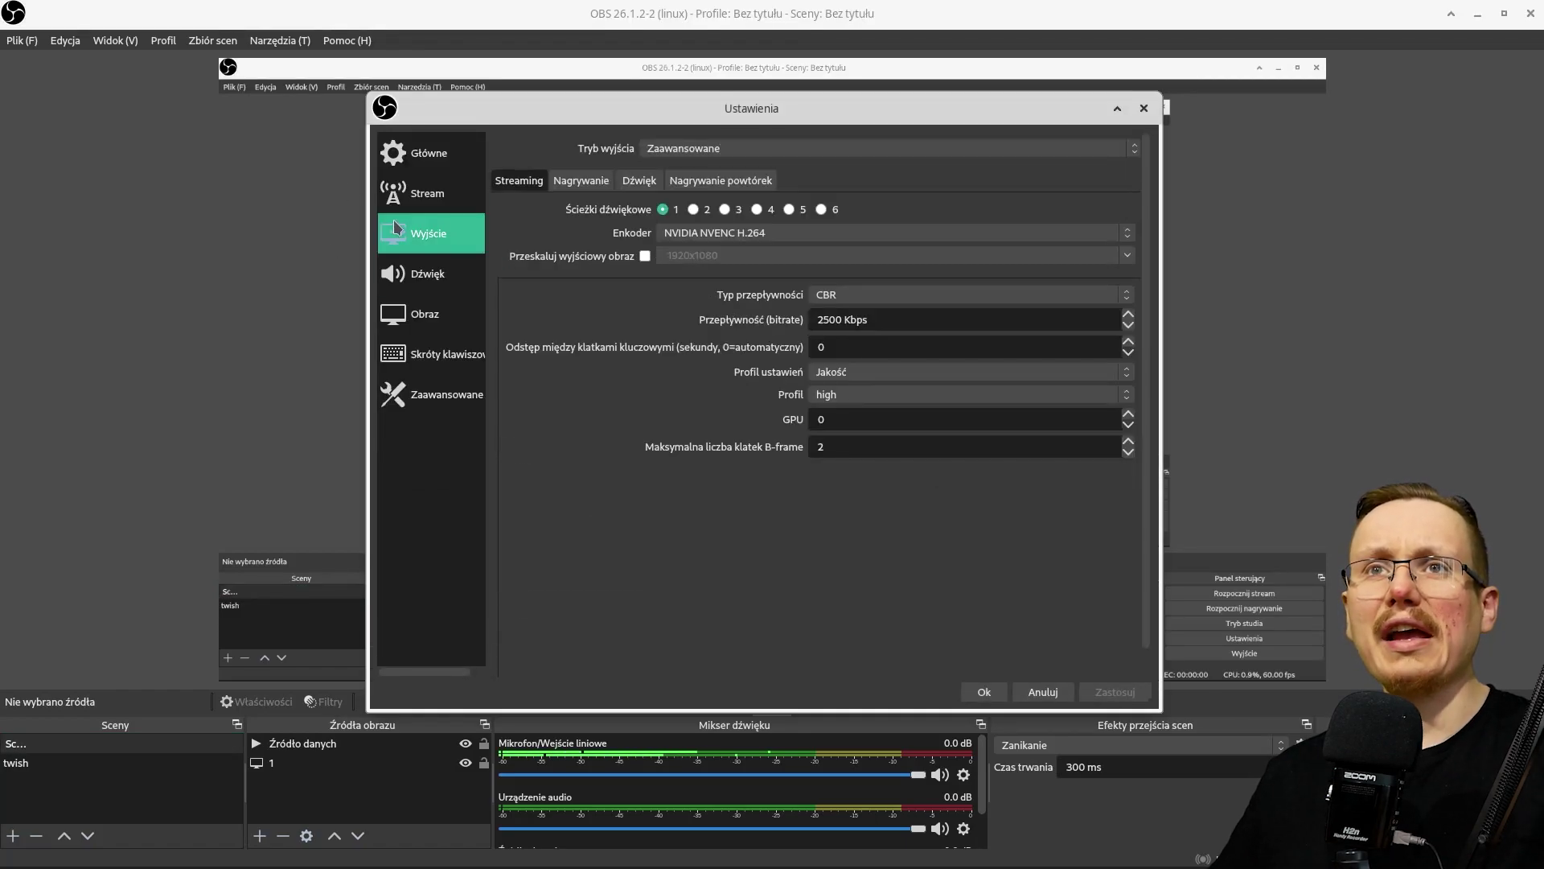
{"action": "left_click", "coordinate": [405, 196]}
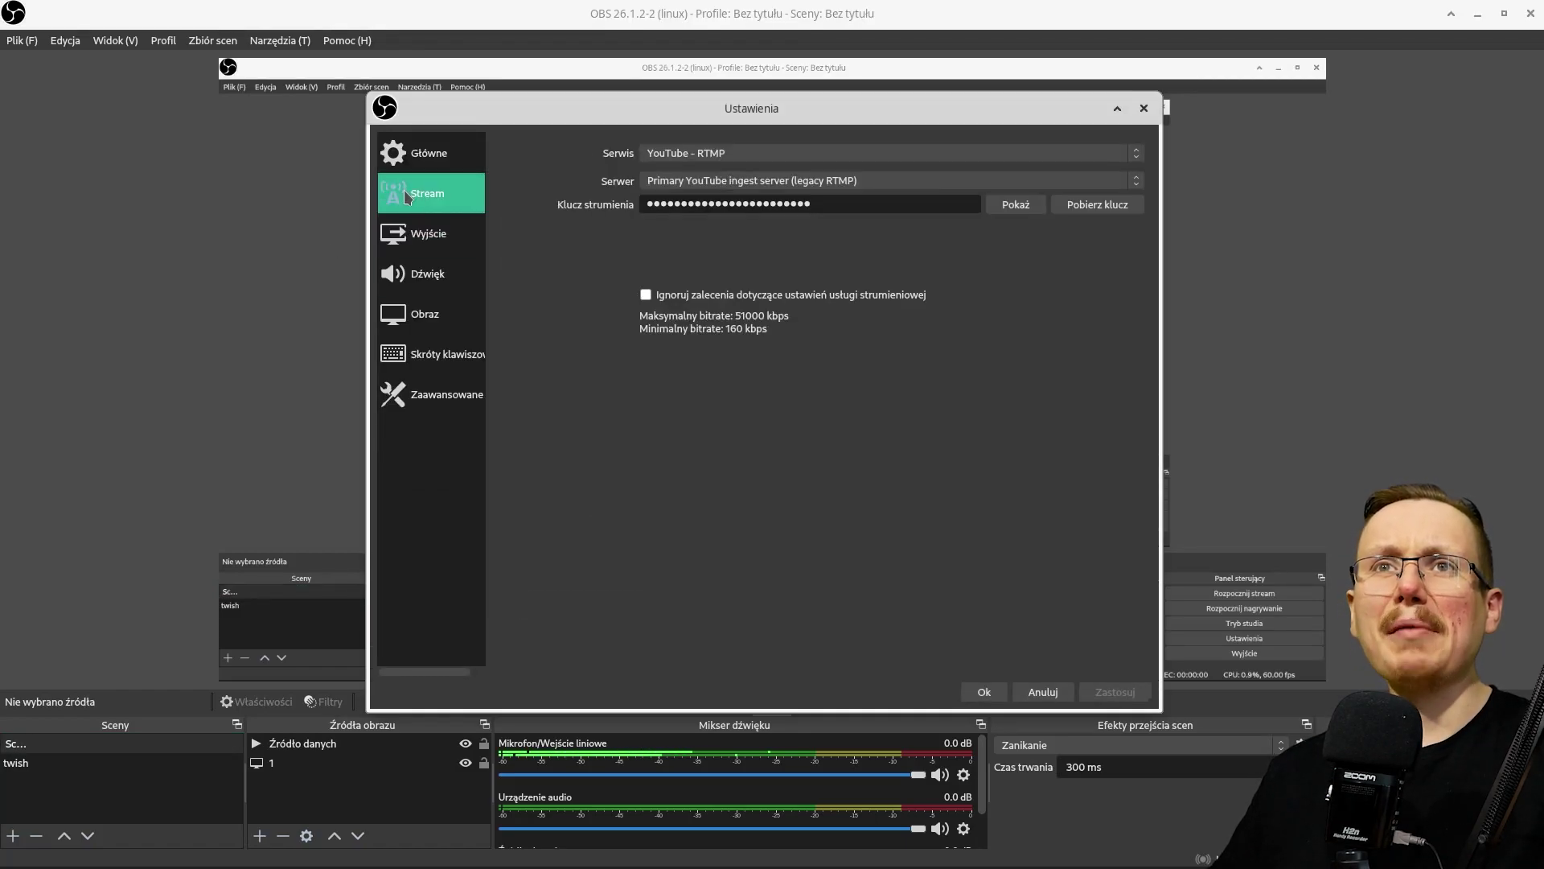
{"action": "left_click", "coordinate": [409, 274]}
{"action": "left_click", "coordinate": [412, 313]}
{"action": "left_click", "coordinate": [406, 366]}
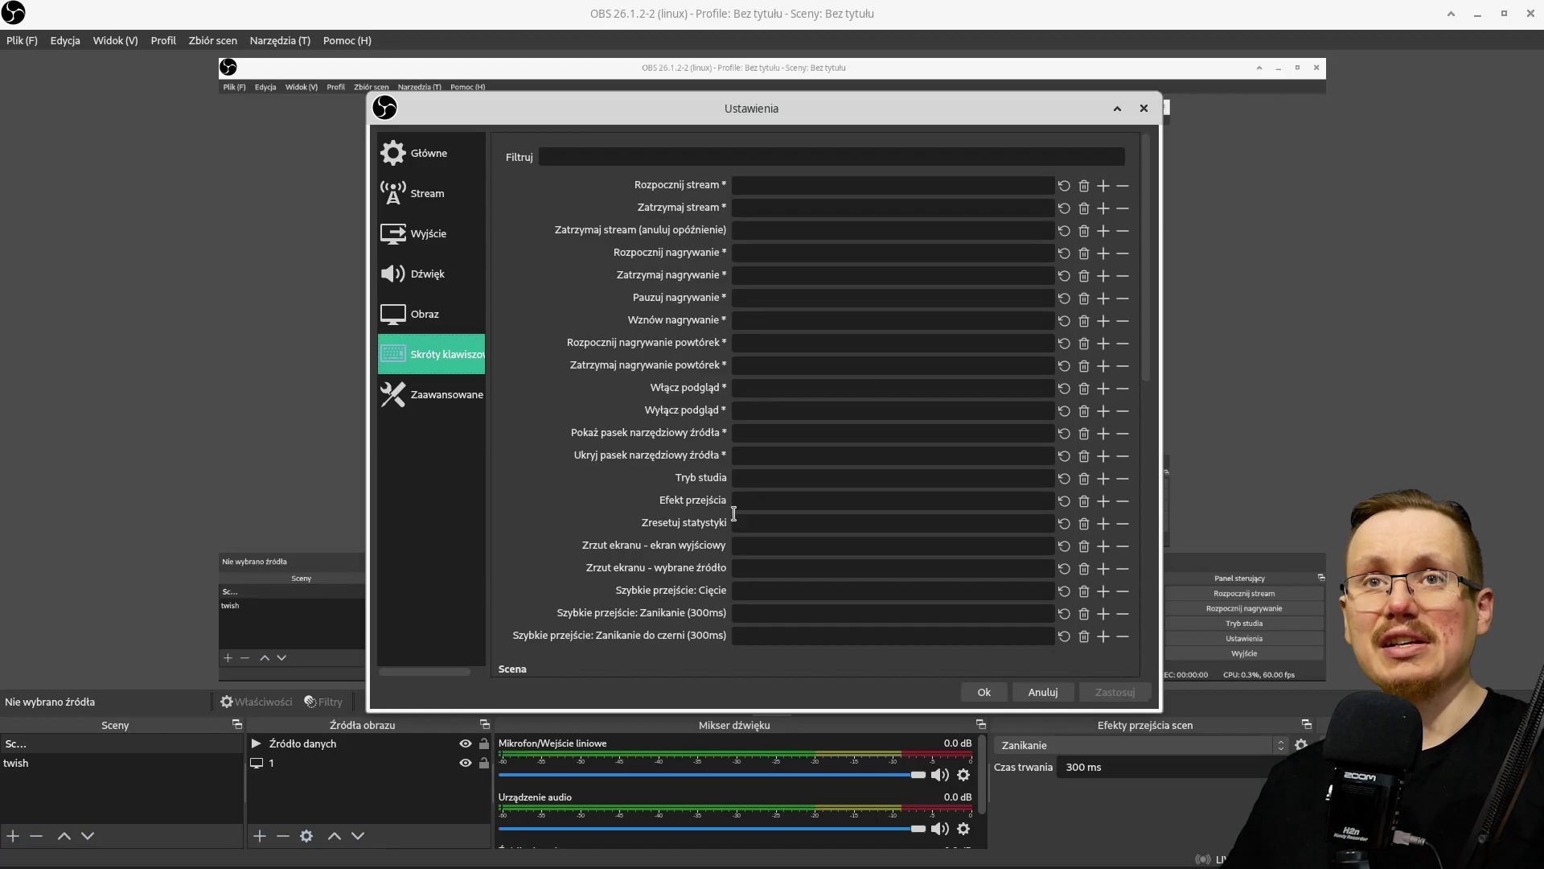
Step: Revisit the video, audio, stream, general and output pages of the settings to compare what each one covers
{"action": "left_click", "coordinate": [415, 322]}
{"action": "left_click", "coordinate": [415, 276]}
{"action": "left_click", "coordinate": [417, 197]}
{"action": "left_click", "coordinate": [435, 164]}
{"action": "left_click", "coordinate": [424, 197]}
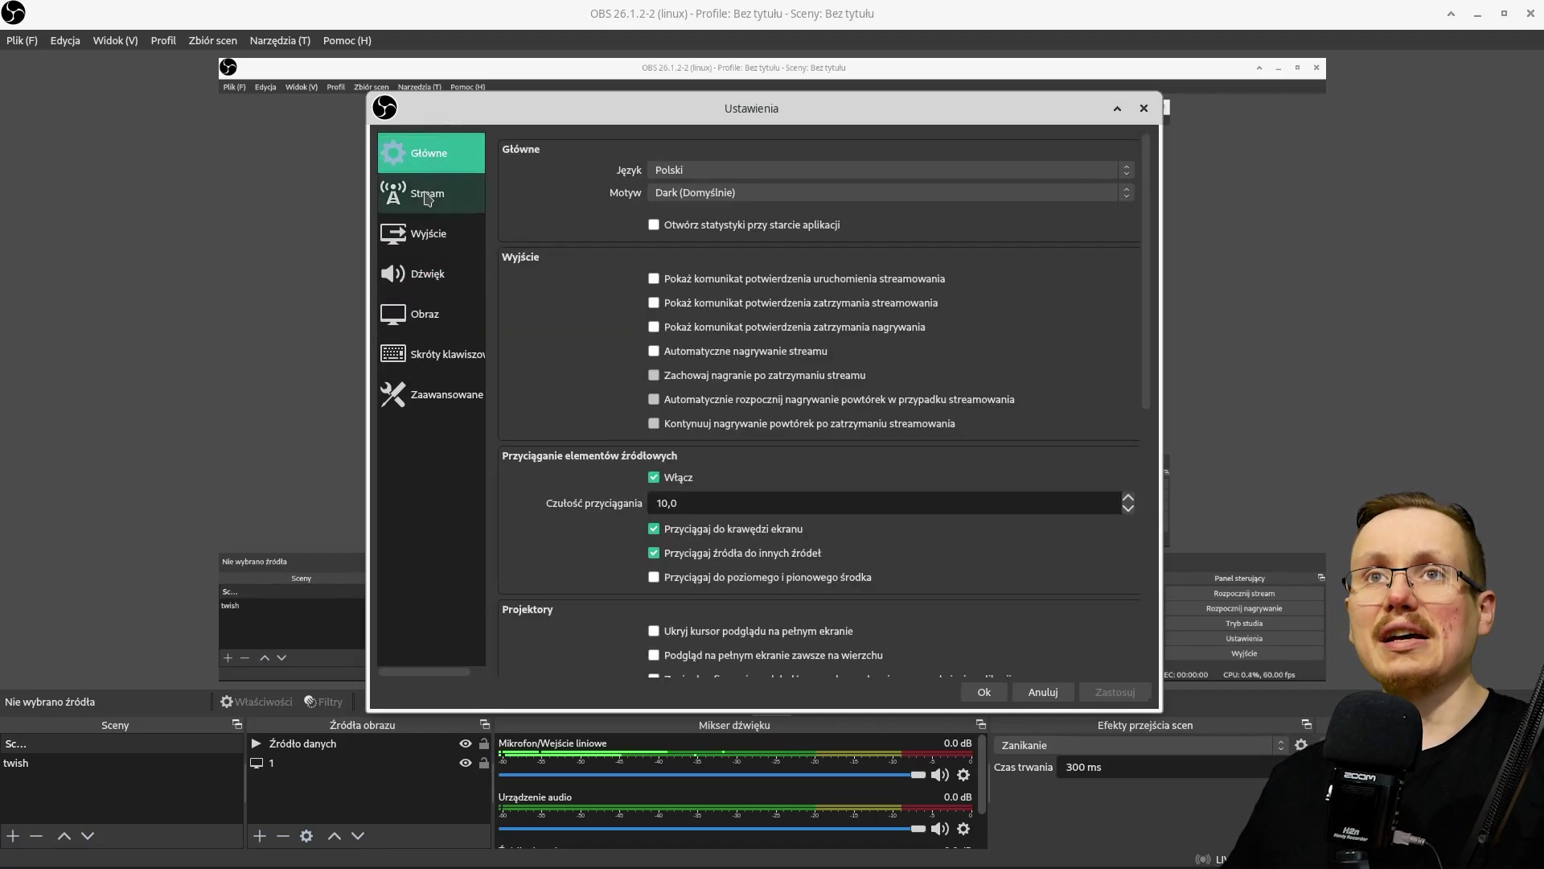
{"action": "left_click", "coordinate": [420, 237]}
{"action": "left_click", "coordinate": [440, 320]}
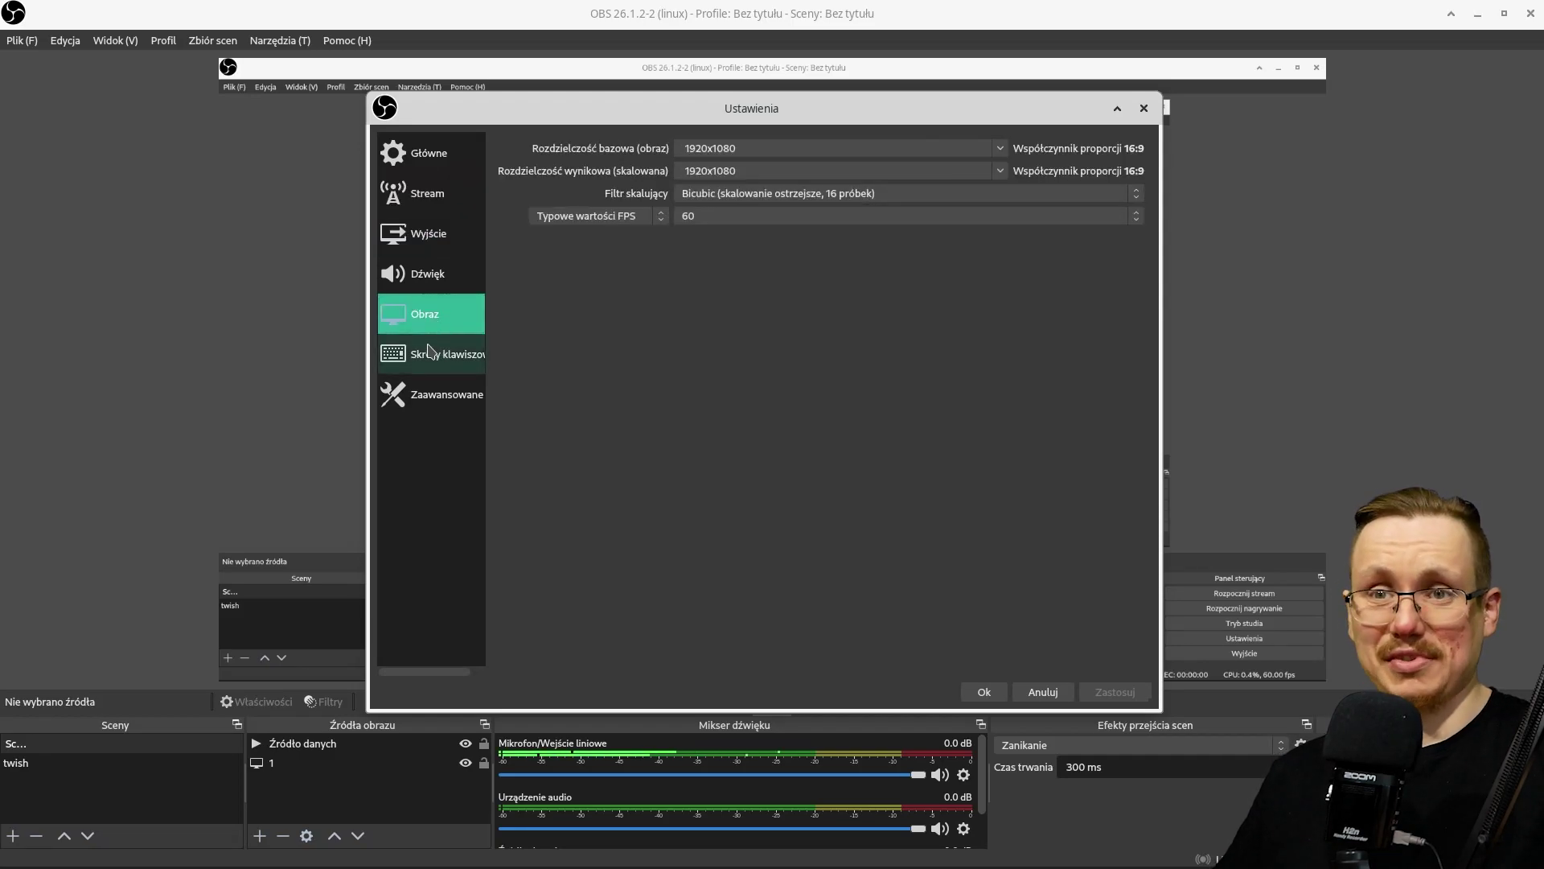
{"action": "left_click", "coordinate": [439, 234]}
{"action": "left_click", "coordinate": [444, 272]}
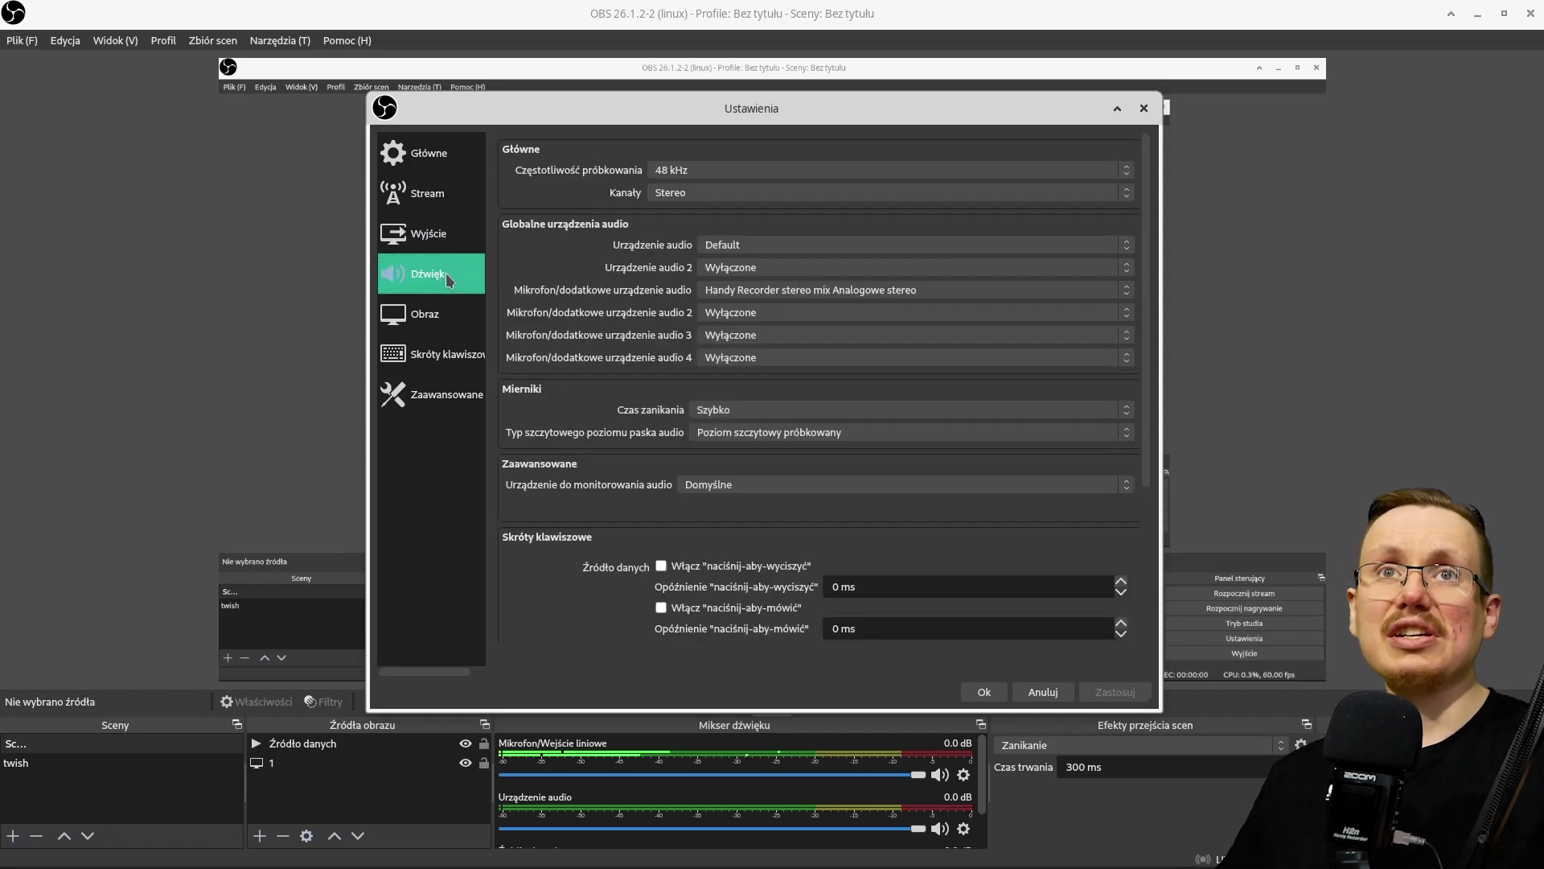
{"action": "left_click", "coordinate": [444, 313]}
Step: Look through the general settings and close the settings without saving any changes
{"action": "left_click", "coordinate": [428, 153]}
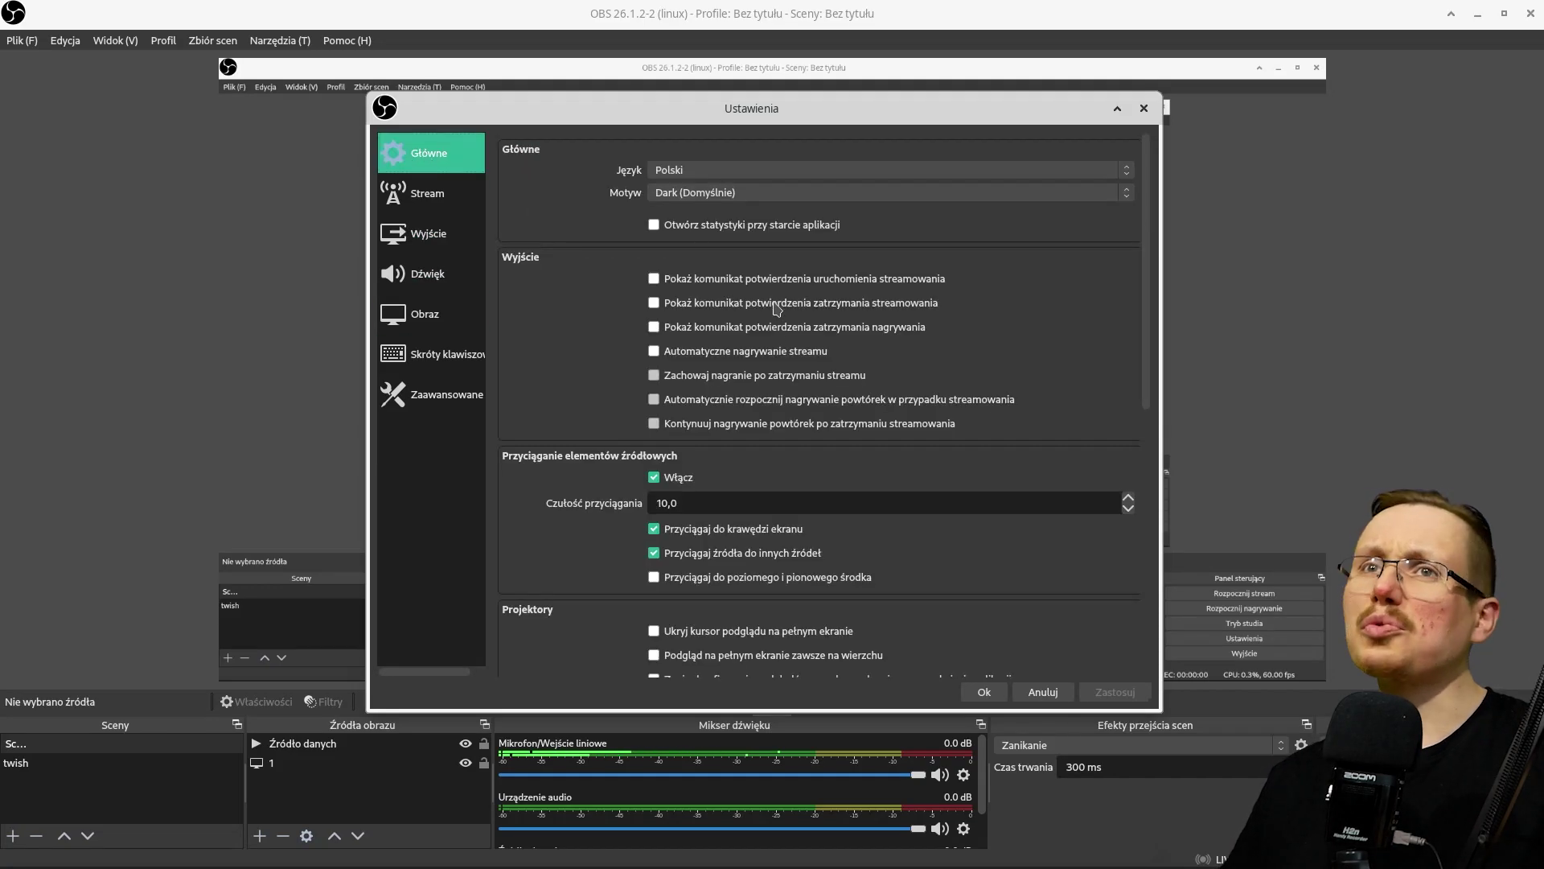
{"action": "scroll", "coordinate": [776, 339], "scroll_direction": "down", "scroll_amount": 2}
{"action": "scroll", "coordinate": [855, 409], "scroll_direction": "down", "scroll_amount": 3}
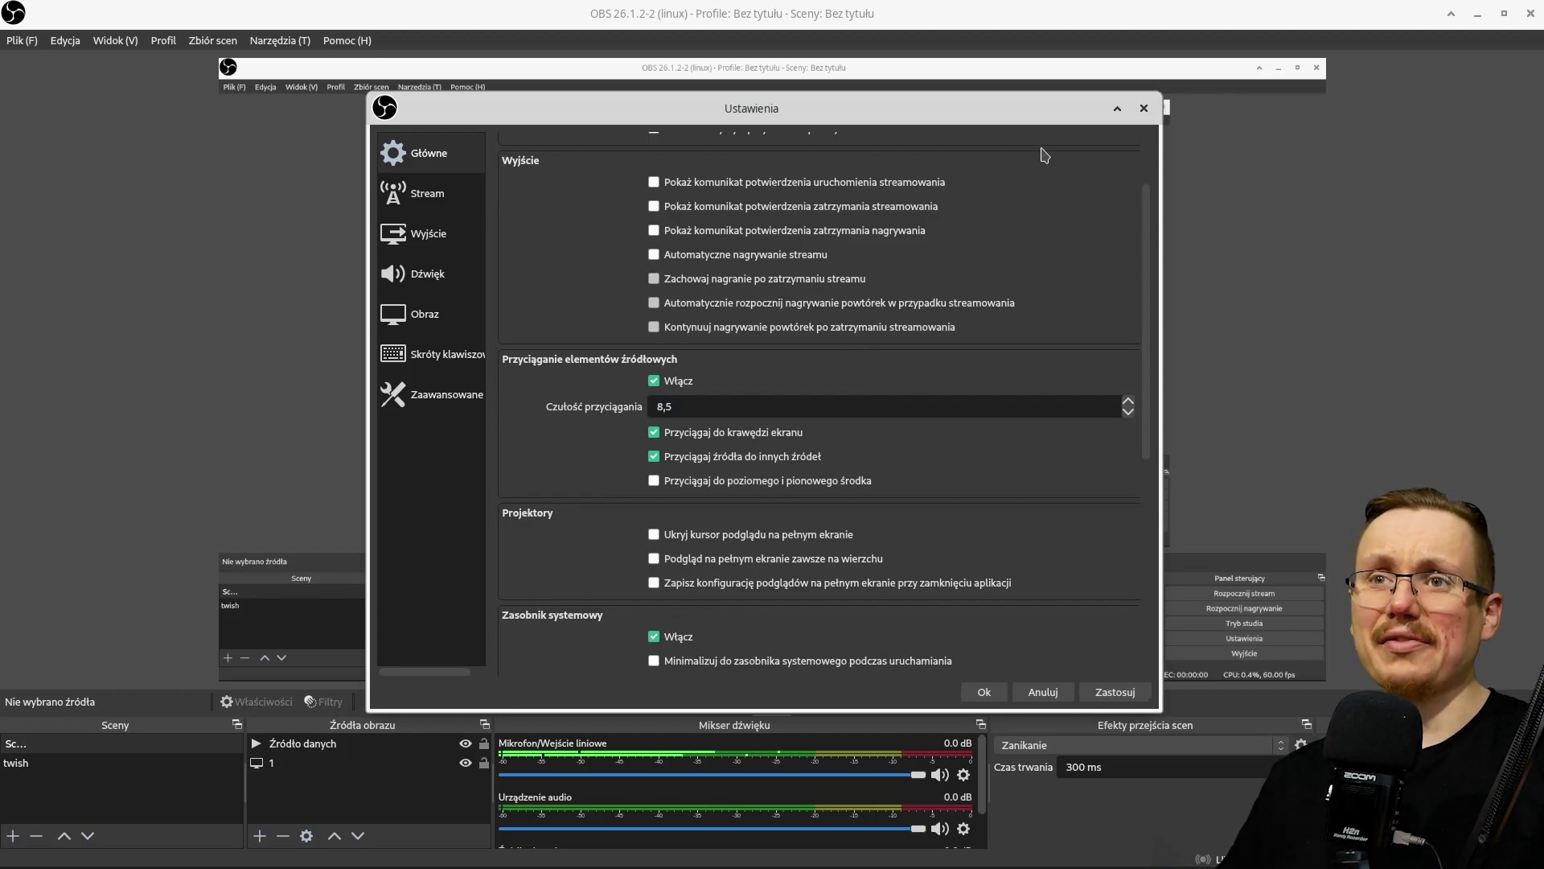
{"action": "left_click", "coordinate": [1144, 108]}
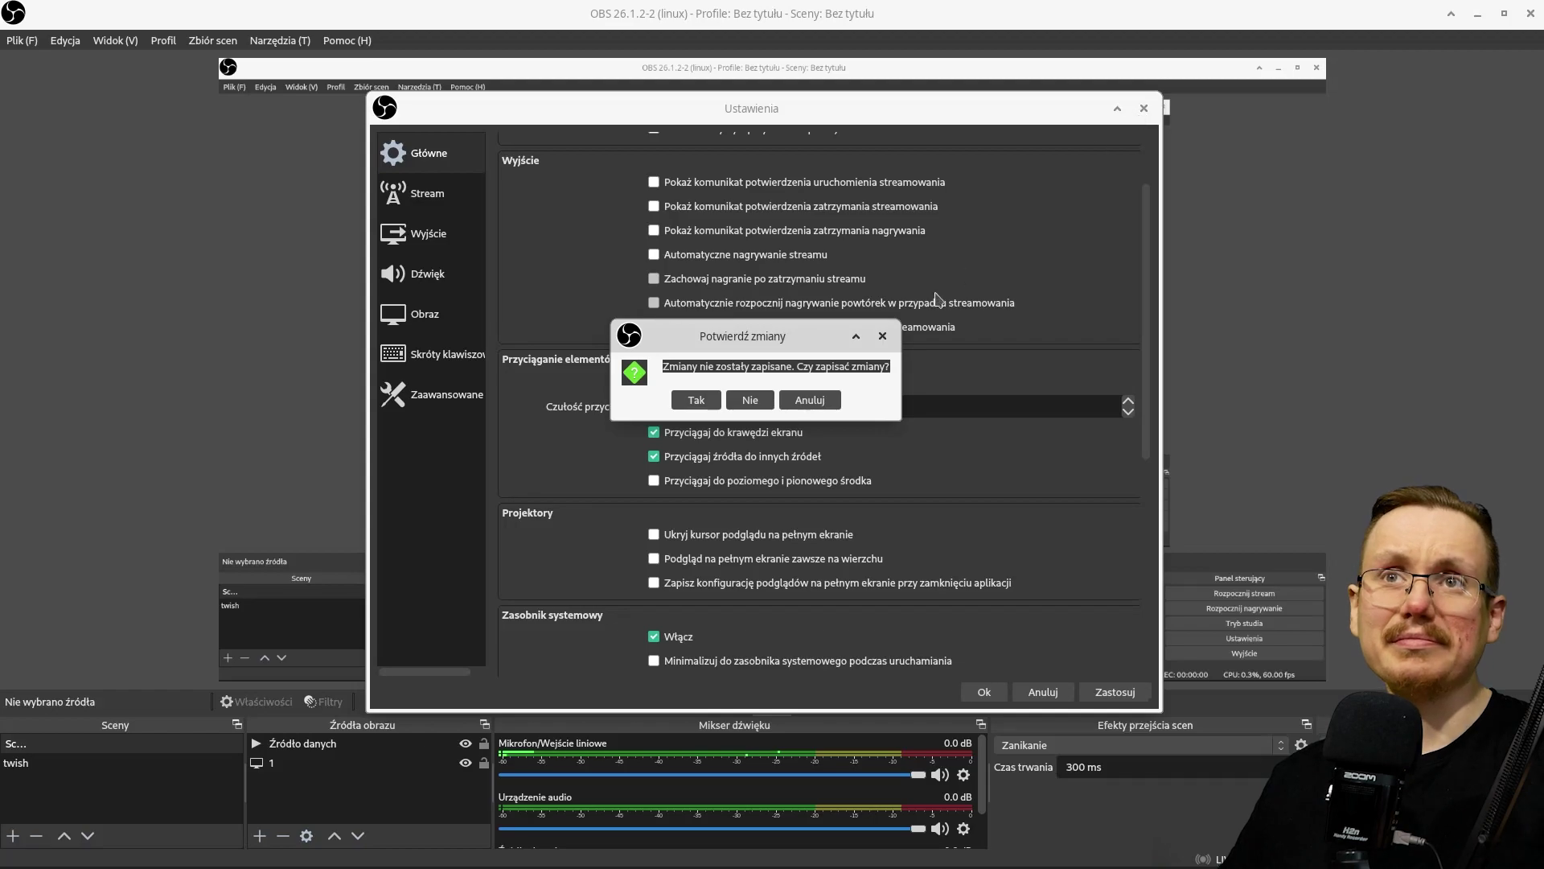
{"action": "left_click", "coordinate": [749, 400]}
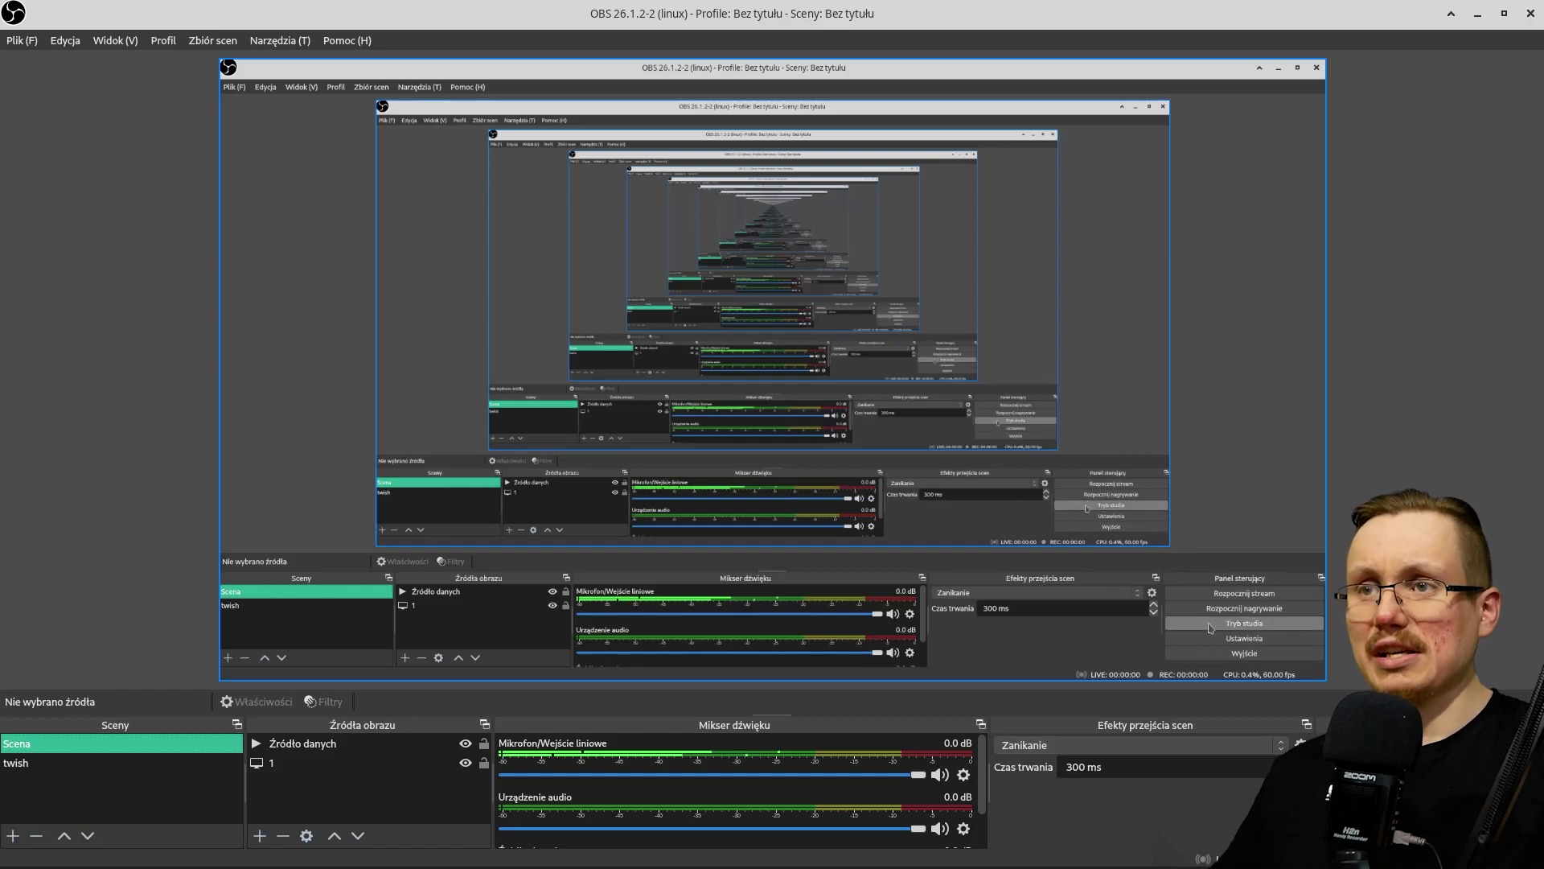
Step: Switch OBS to studio mode with separate preview and program views
{"action": "left_click", "coordinate": [1385, 793]}
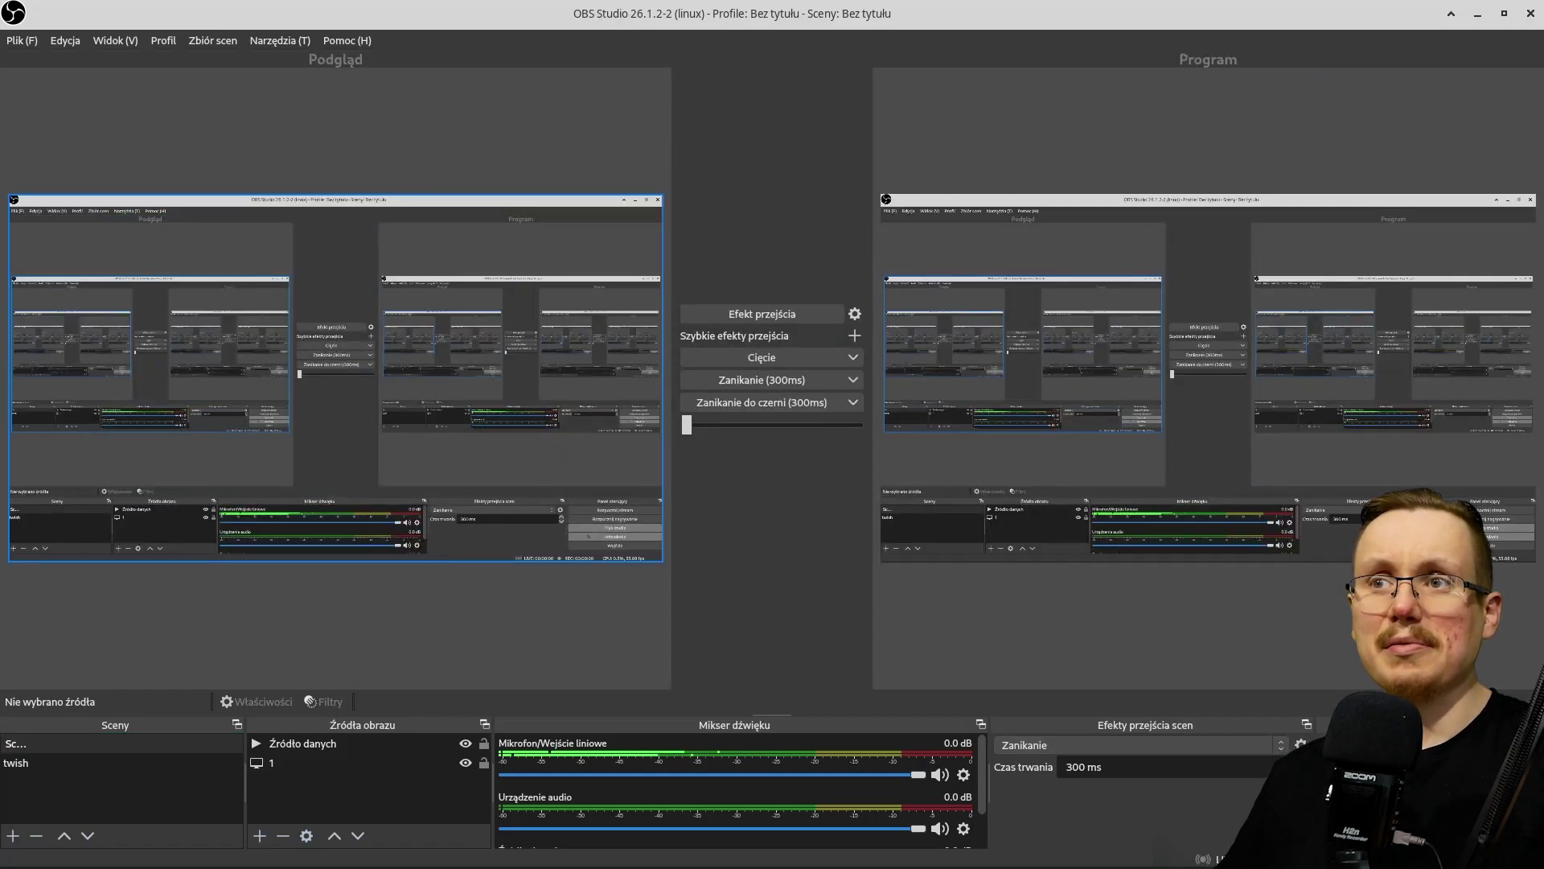
{"action": "left_click", "coordinate": [1365, 793]}
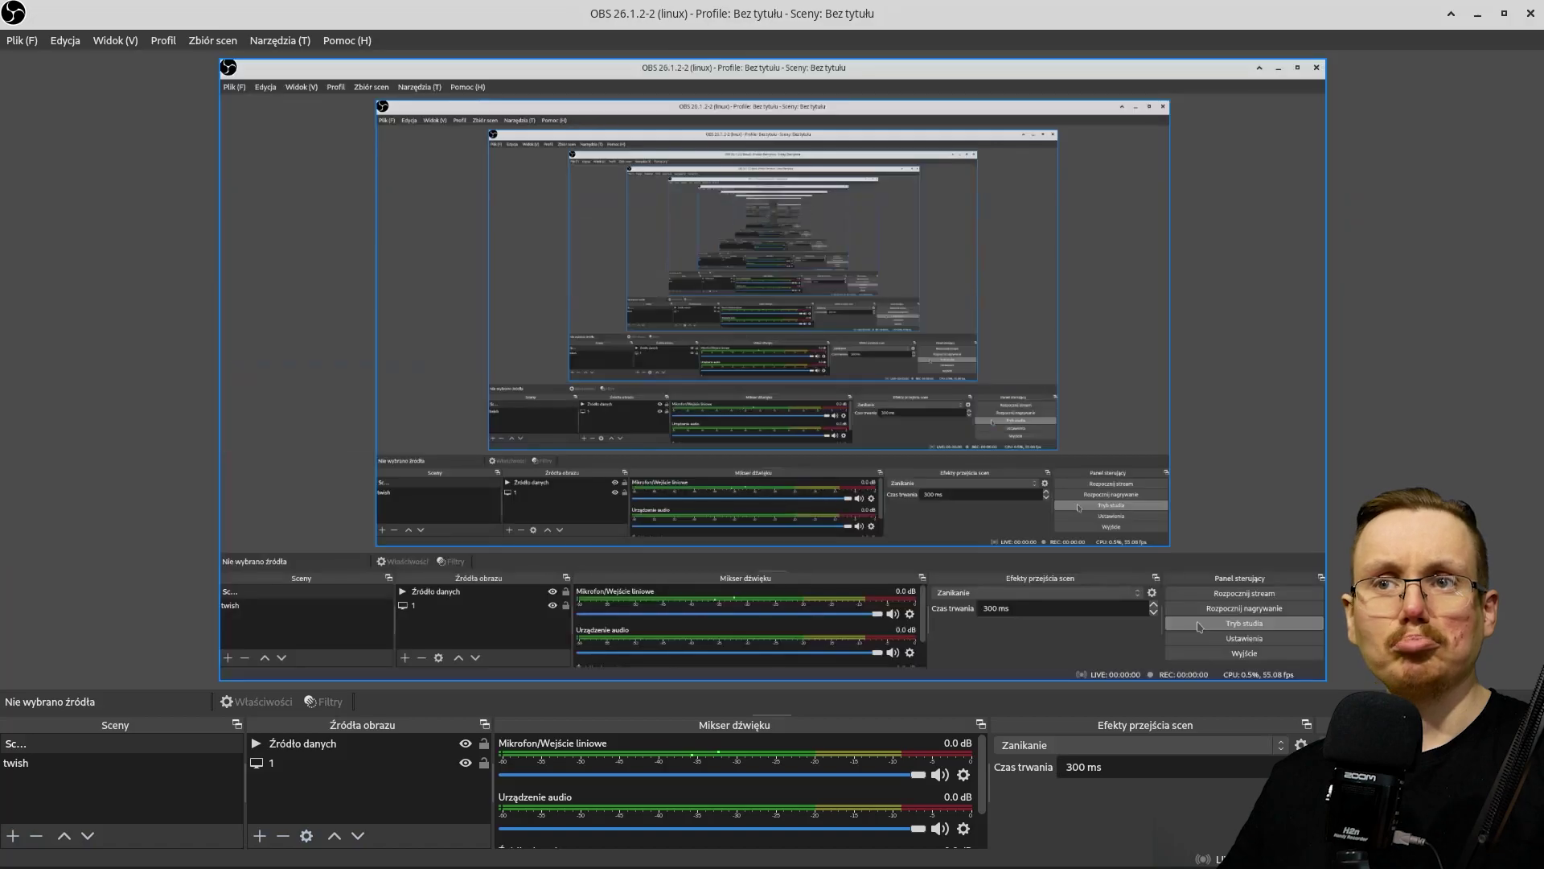
{"action": "left_click", "coordinate": [1365, 793]}
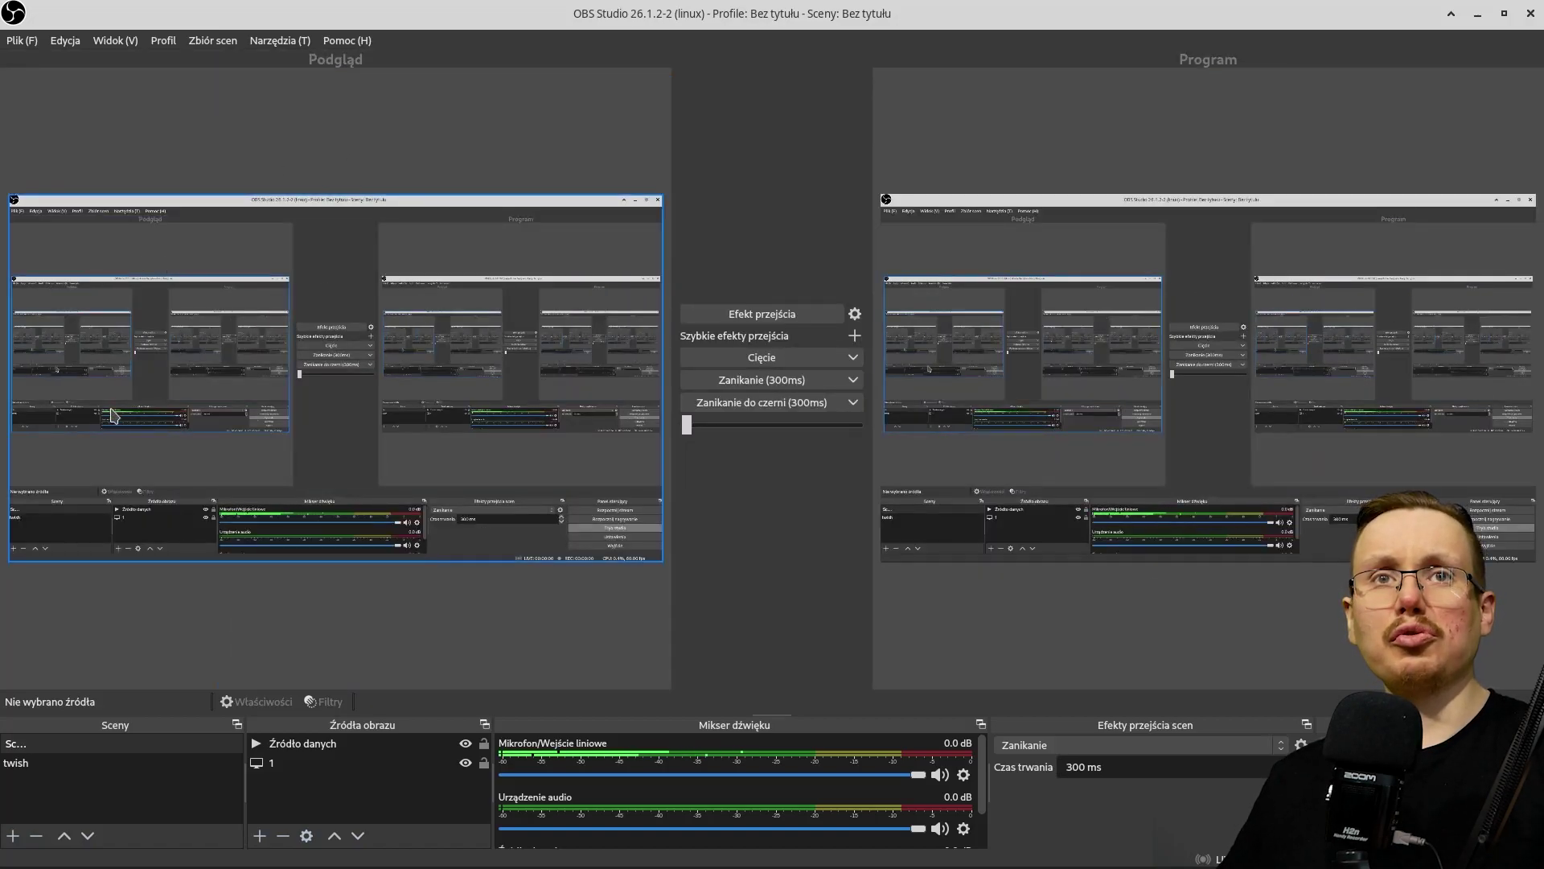
{"action": "left_click", "coordinate": [76, 763]}
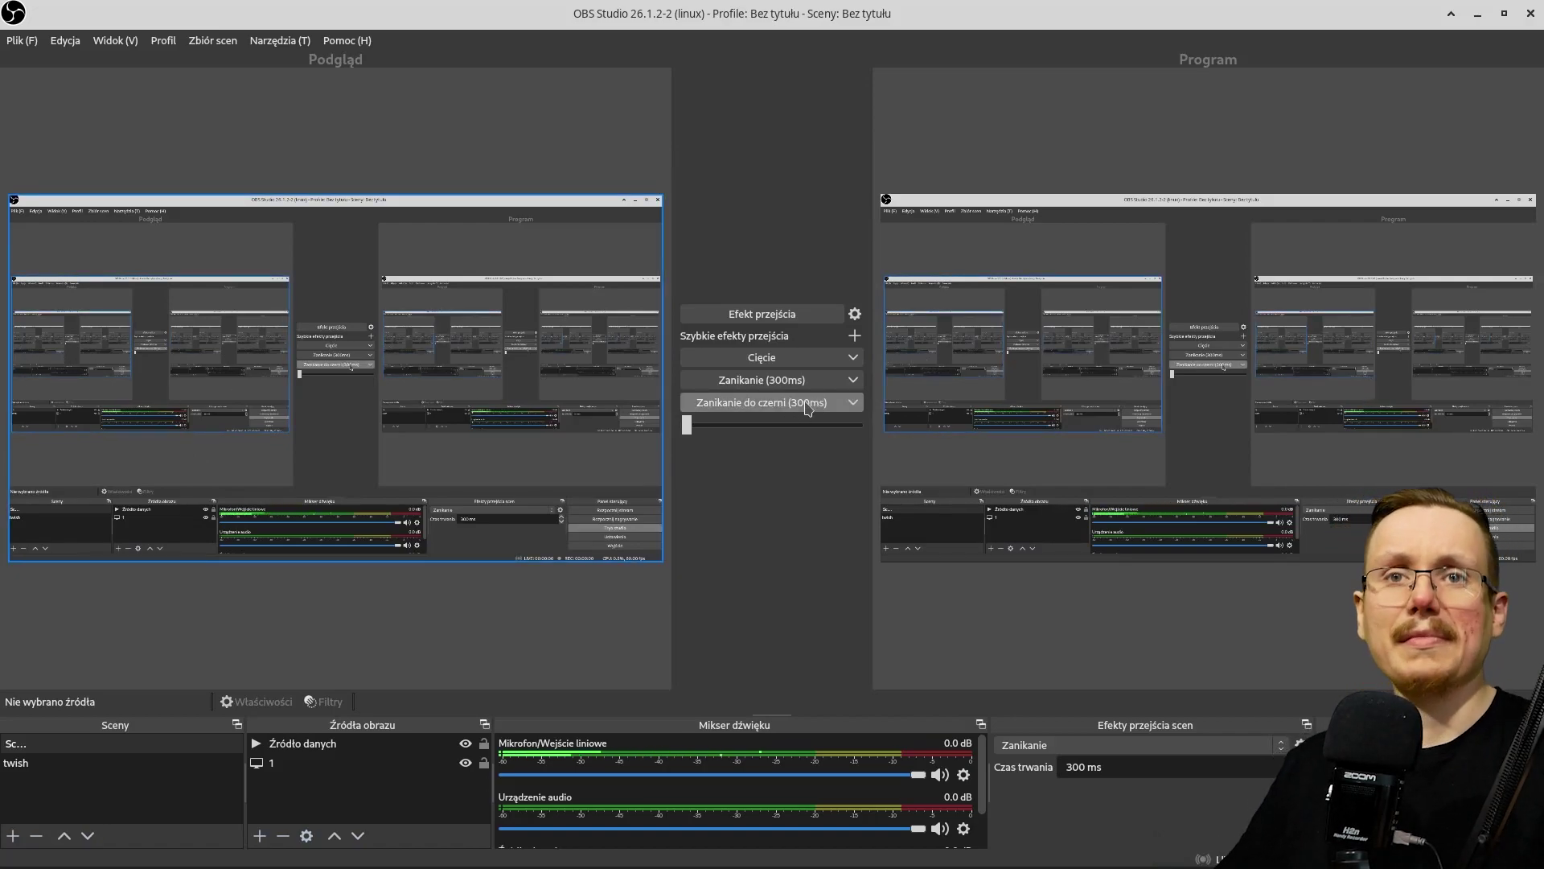
Step: Examine the advanced audio settings of the active sources and close them
{"action": "left_click", "coordinate": [57, 46]}
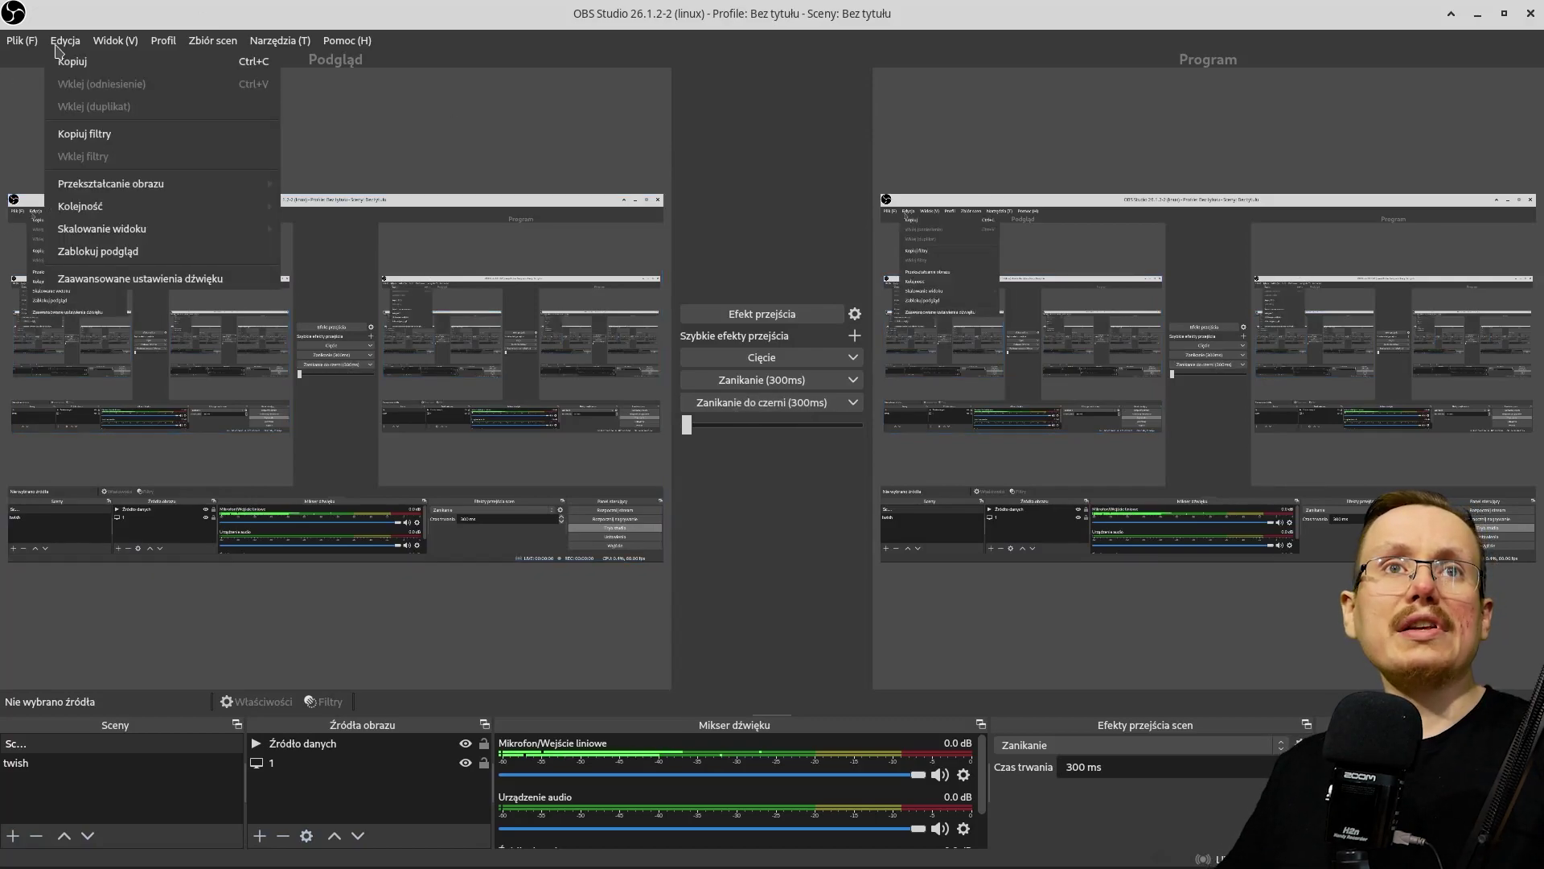
{"action": "left_click", "coordinate": [200, 282]}
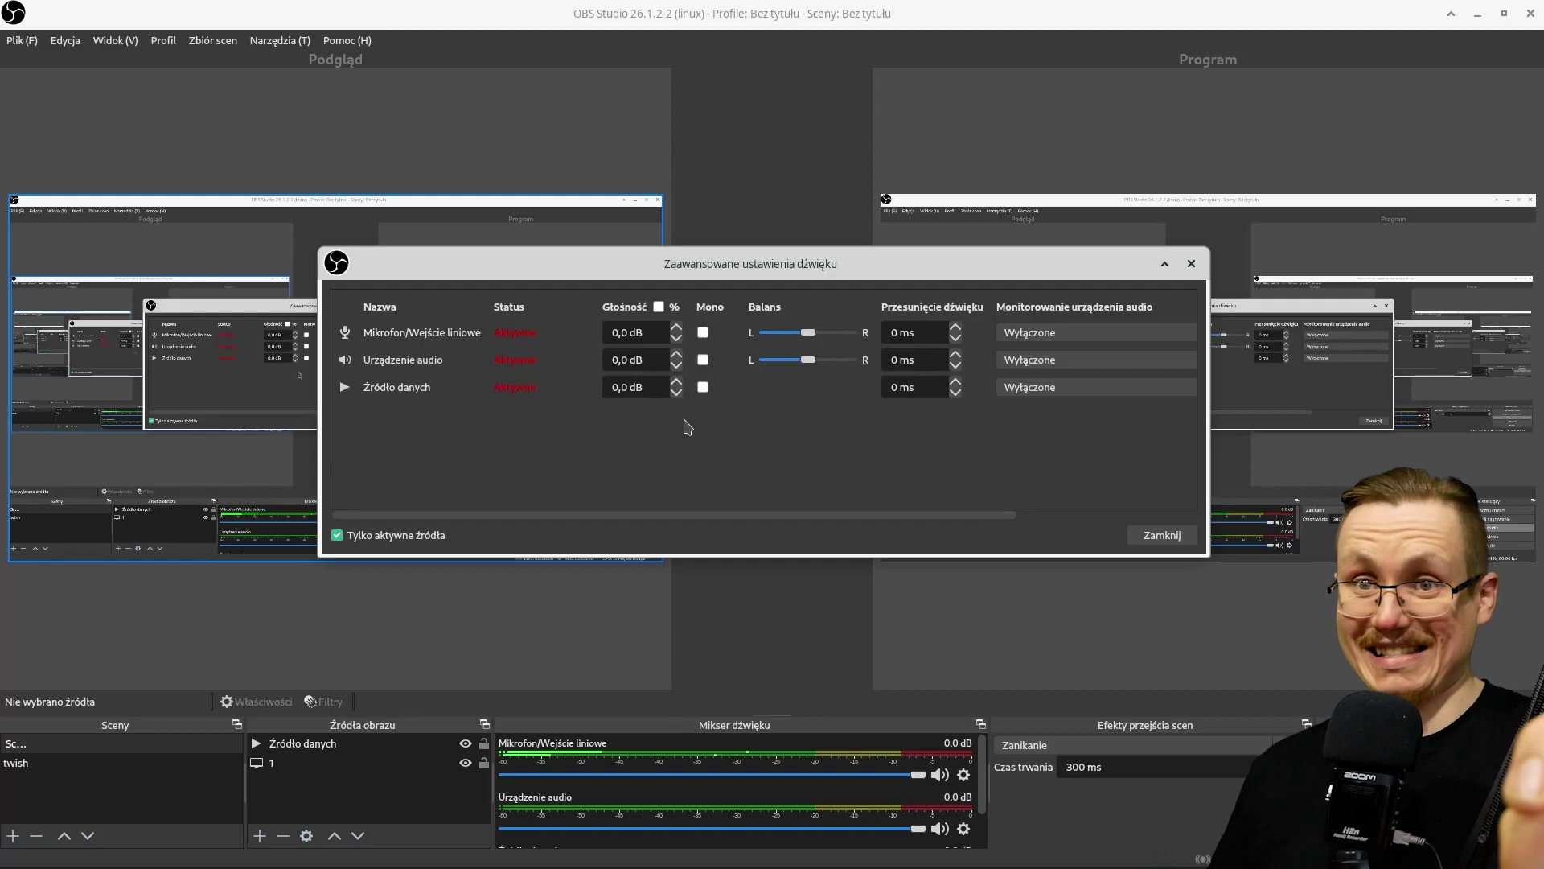
{"action": "left_click", "coordinate": [1191, 264]}
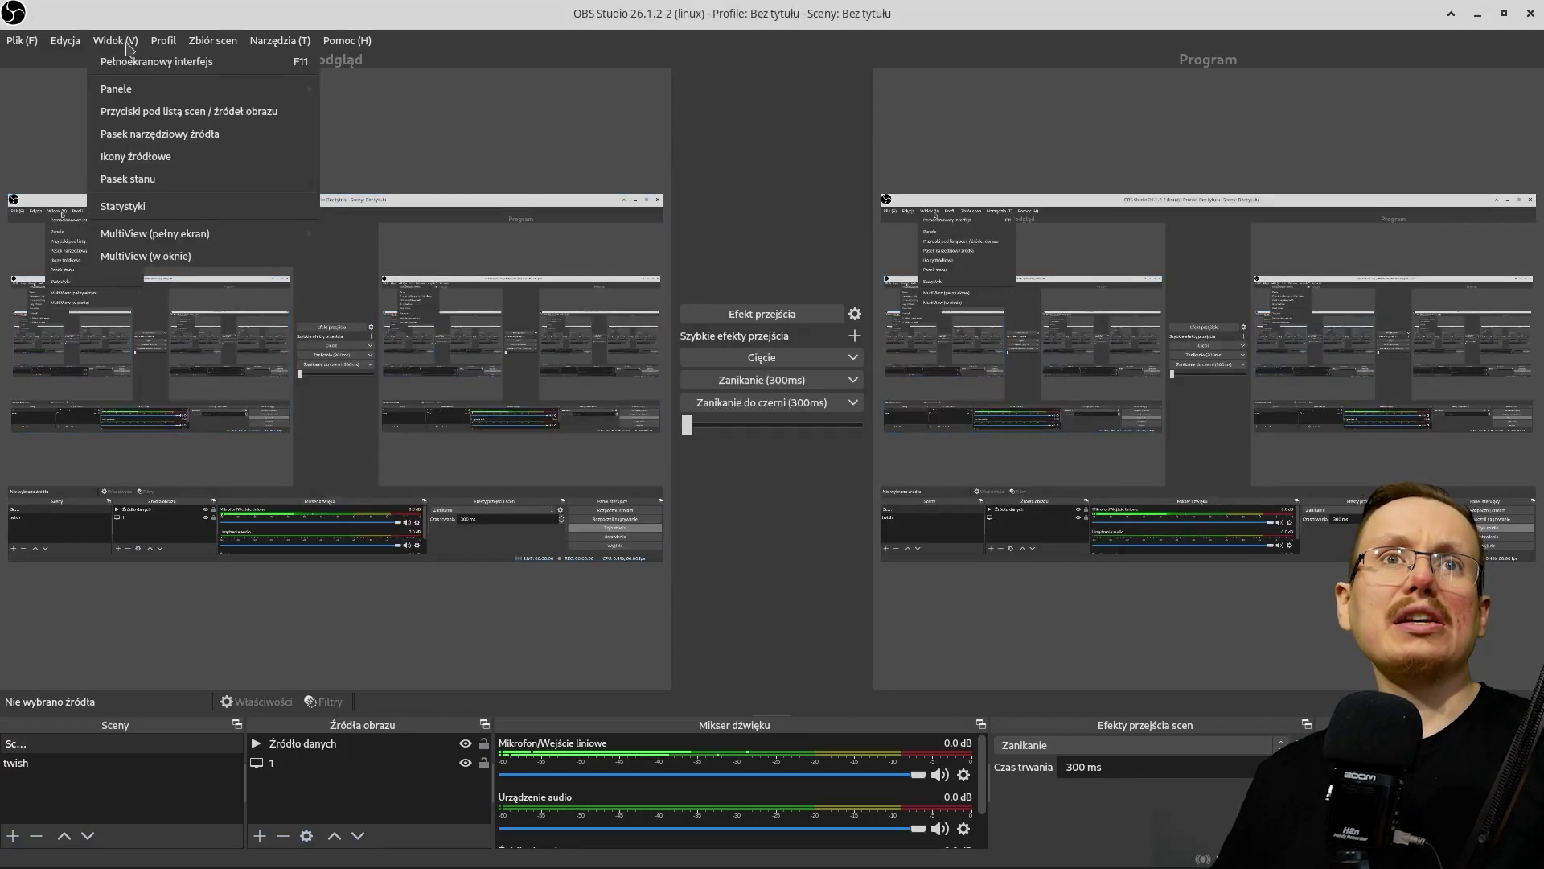
Step: Check the streaming and recording statistics and the list of available tools
{"action": "left_click", "coordinate": [164, 208]}
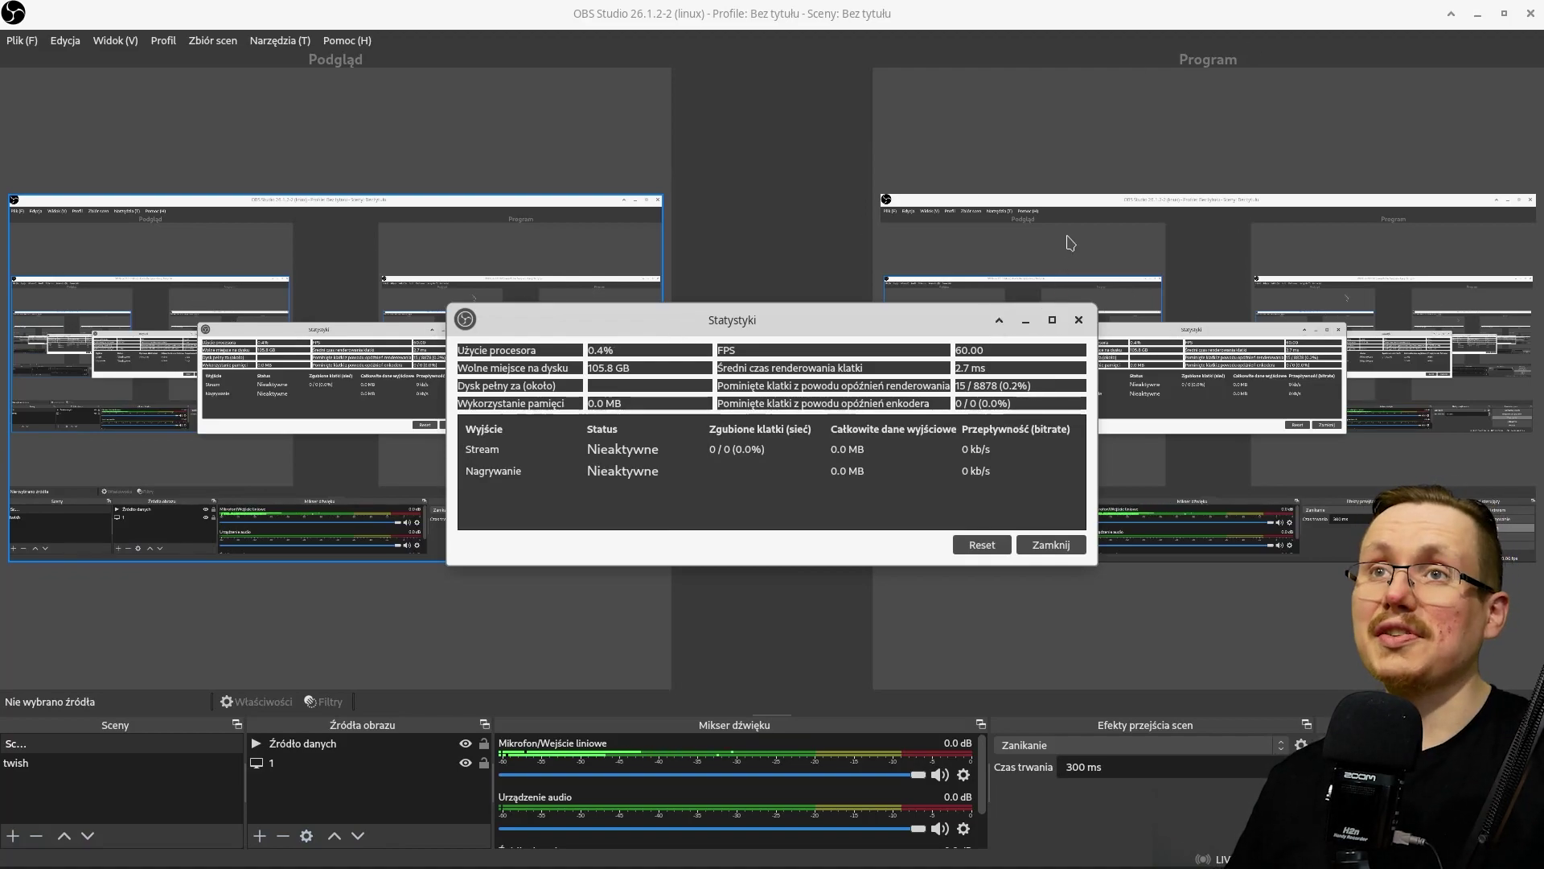
{"action": "left_click", "coordinate": [1078, 320]}
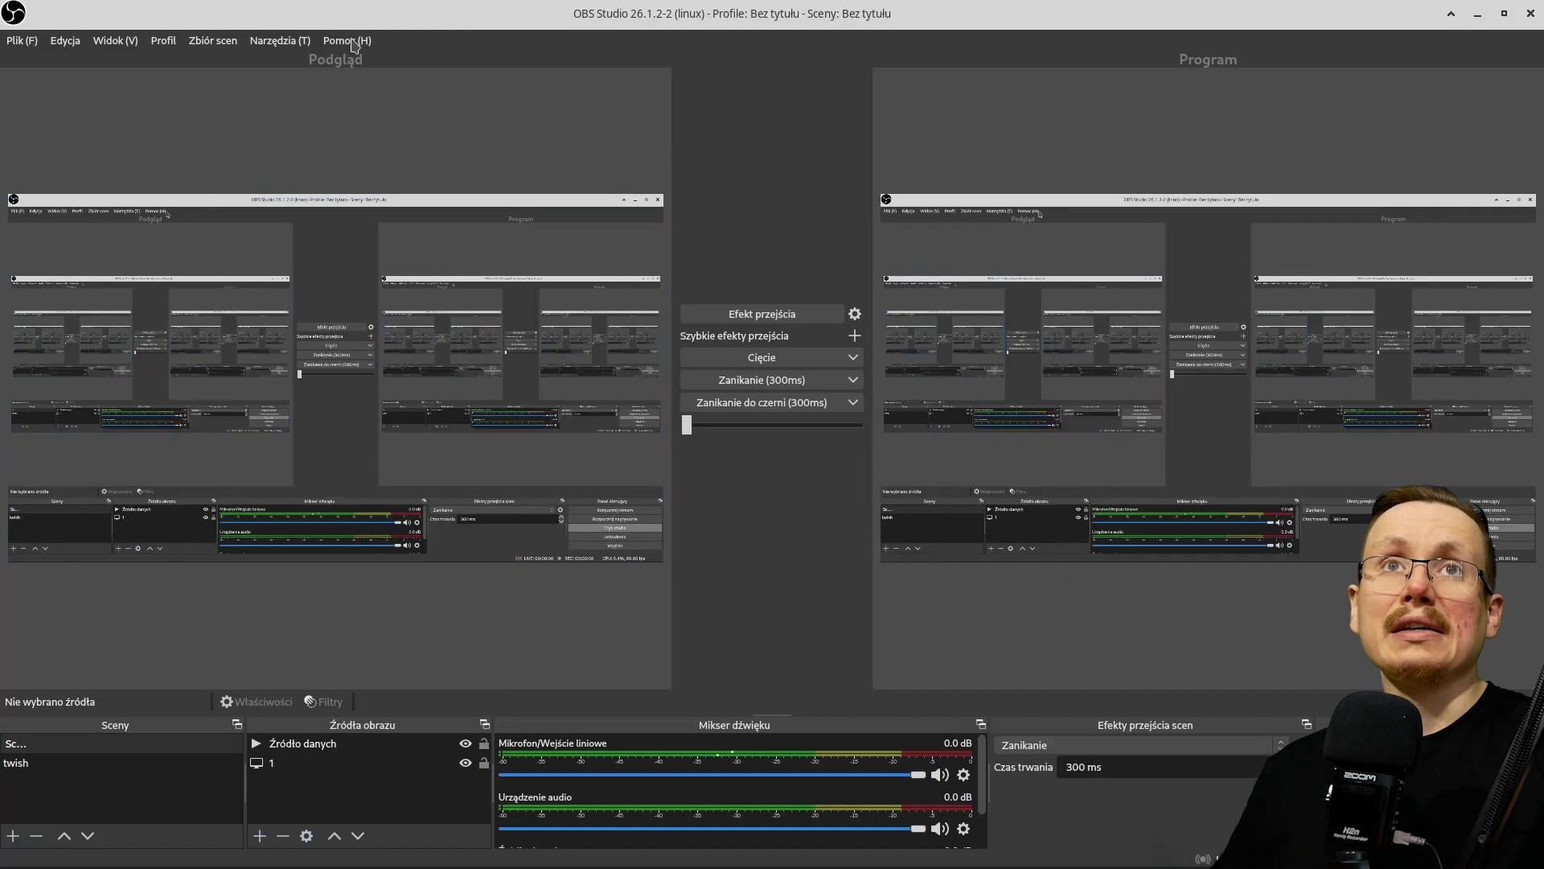
{"action": "left_click", "coordinate": [281, 47]}
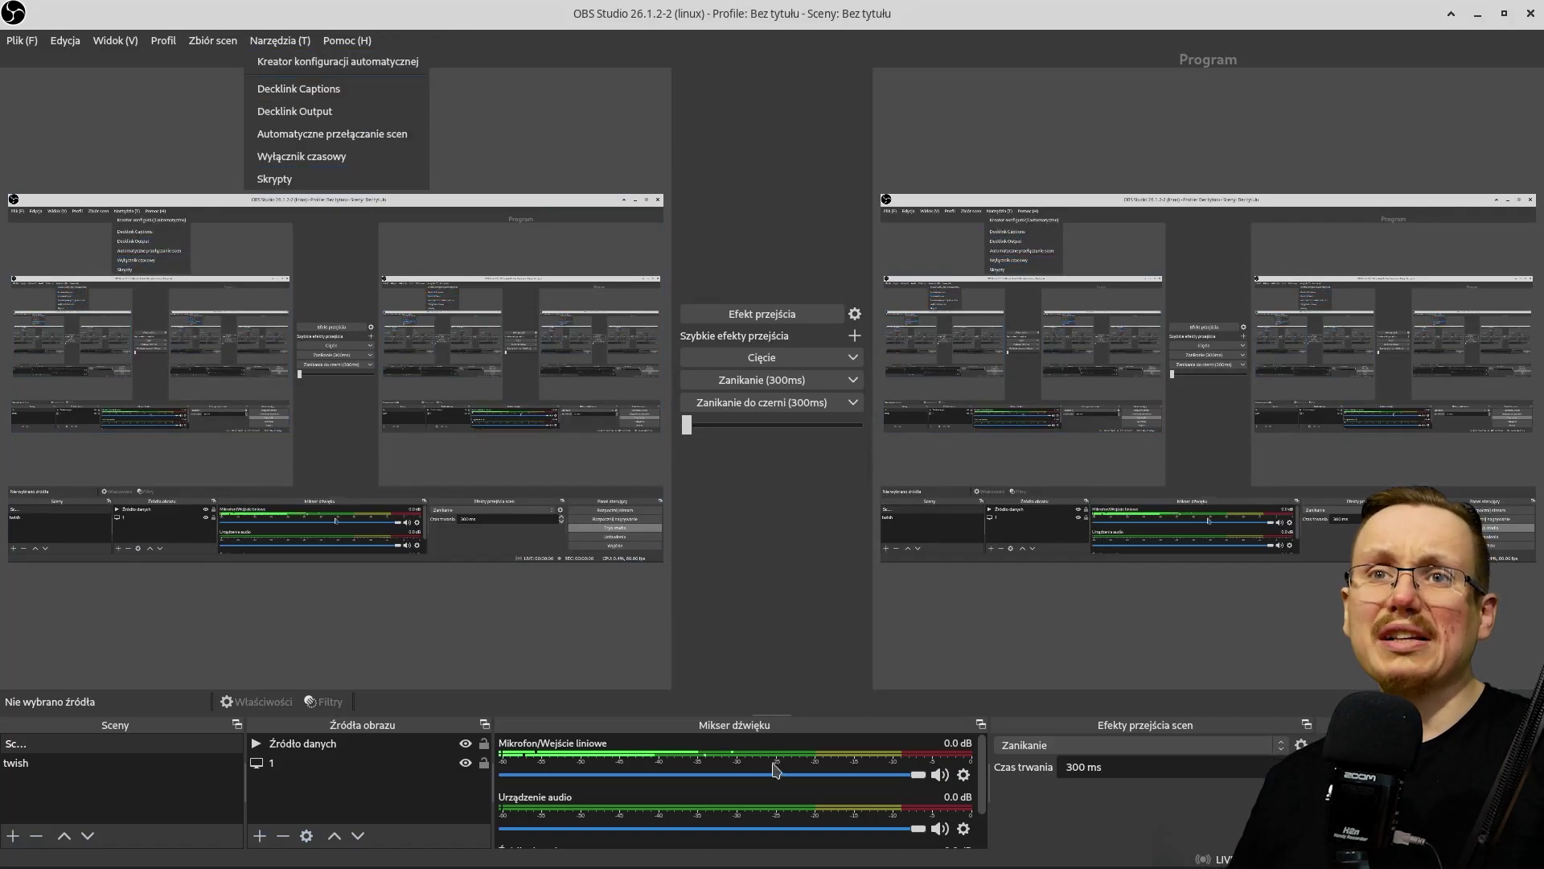
{"action": "left_click", "coordinate": [758, 689]}
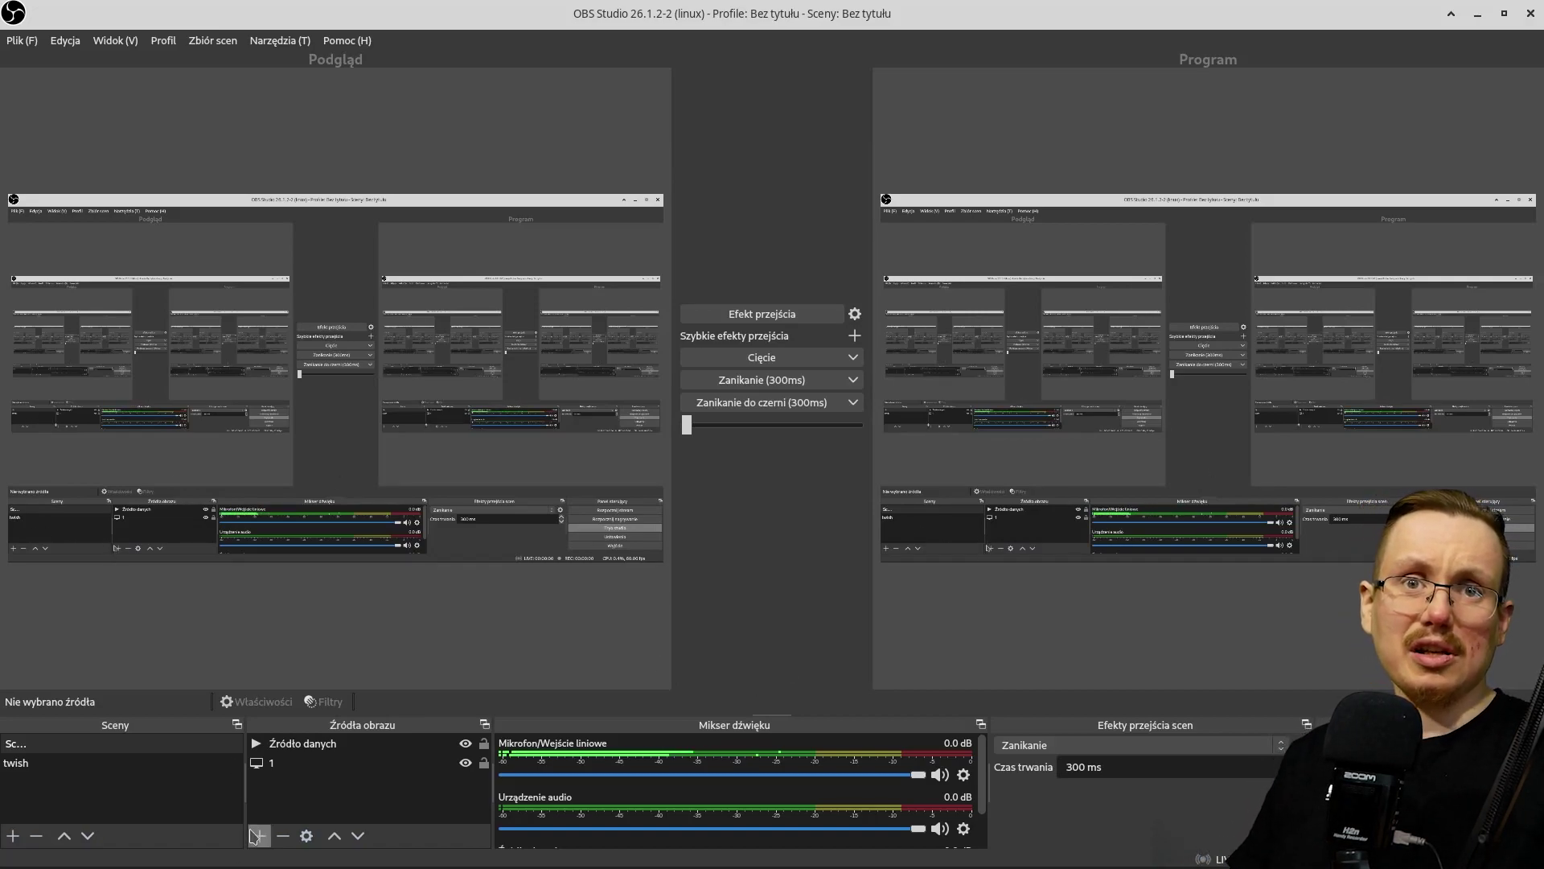
Step: Hide the media source Źródło danych and delete it from the scene
{"action": "left_click", "coordinate": [465, 743]}
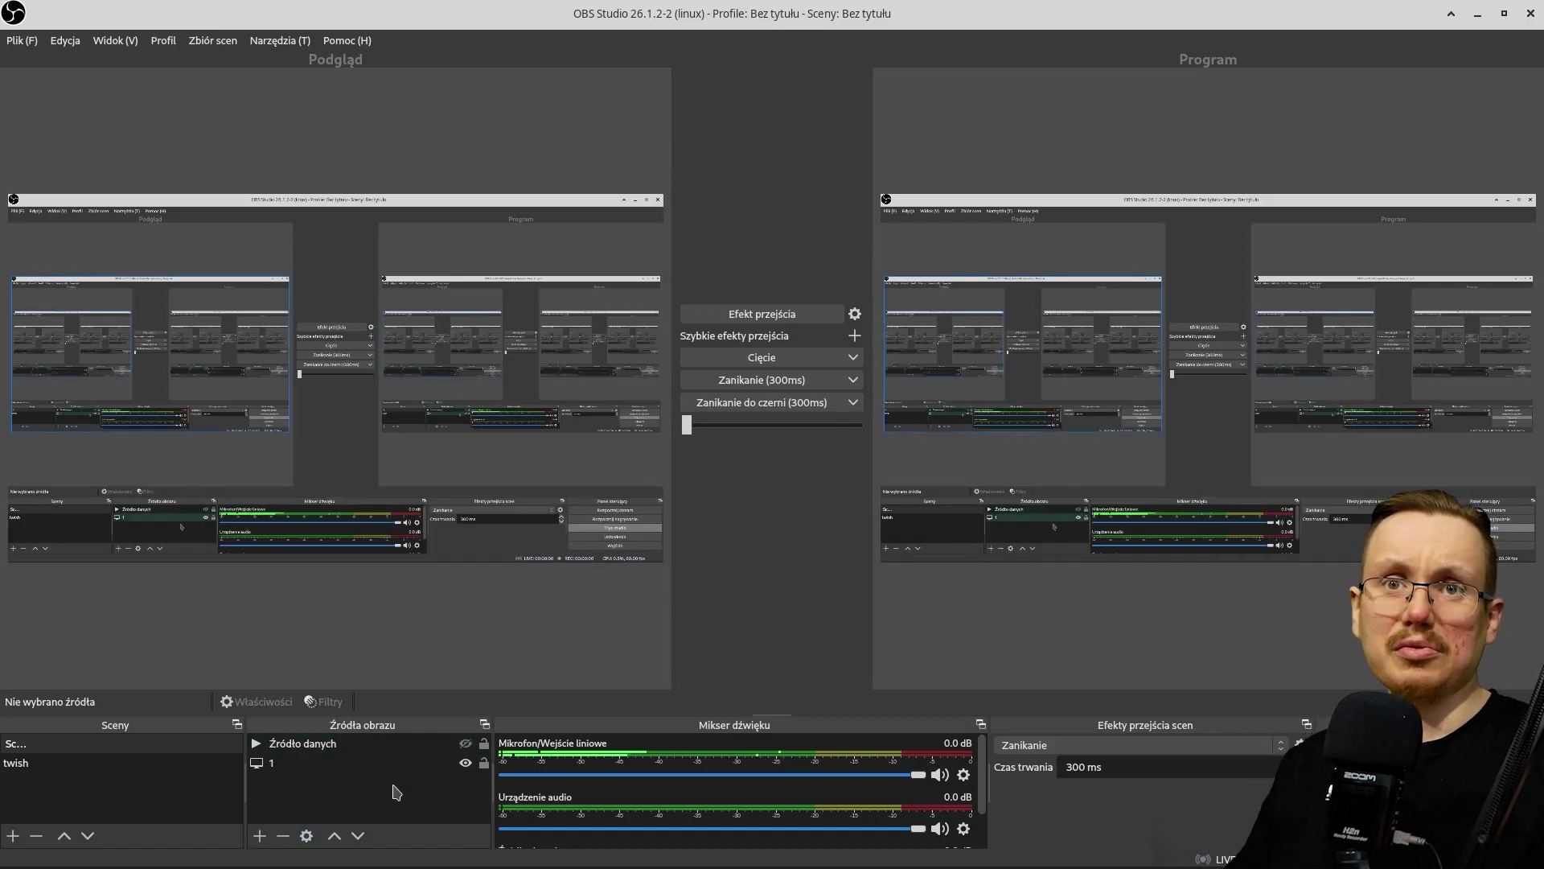
{"action": "left_click", "coordinate": [259, 835]}
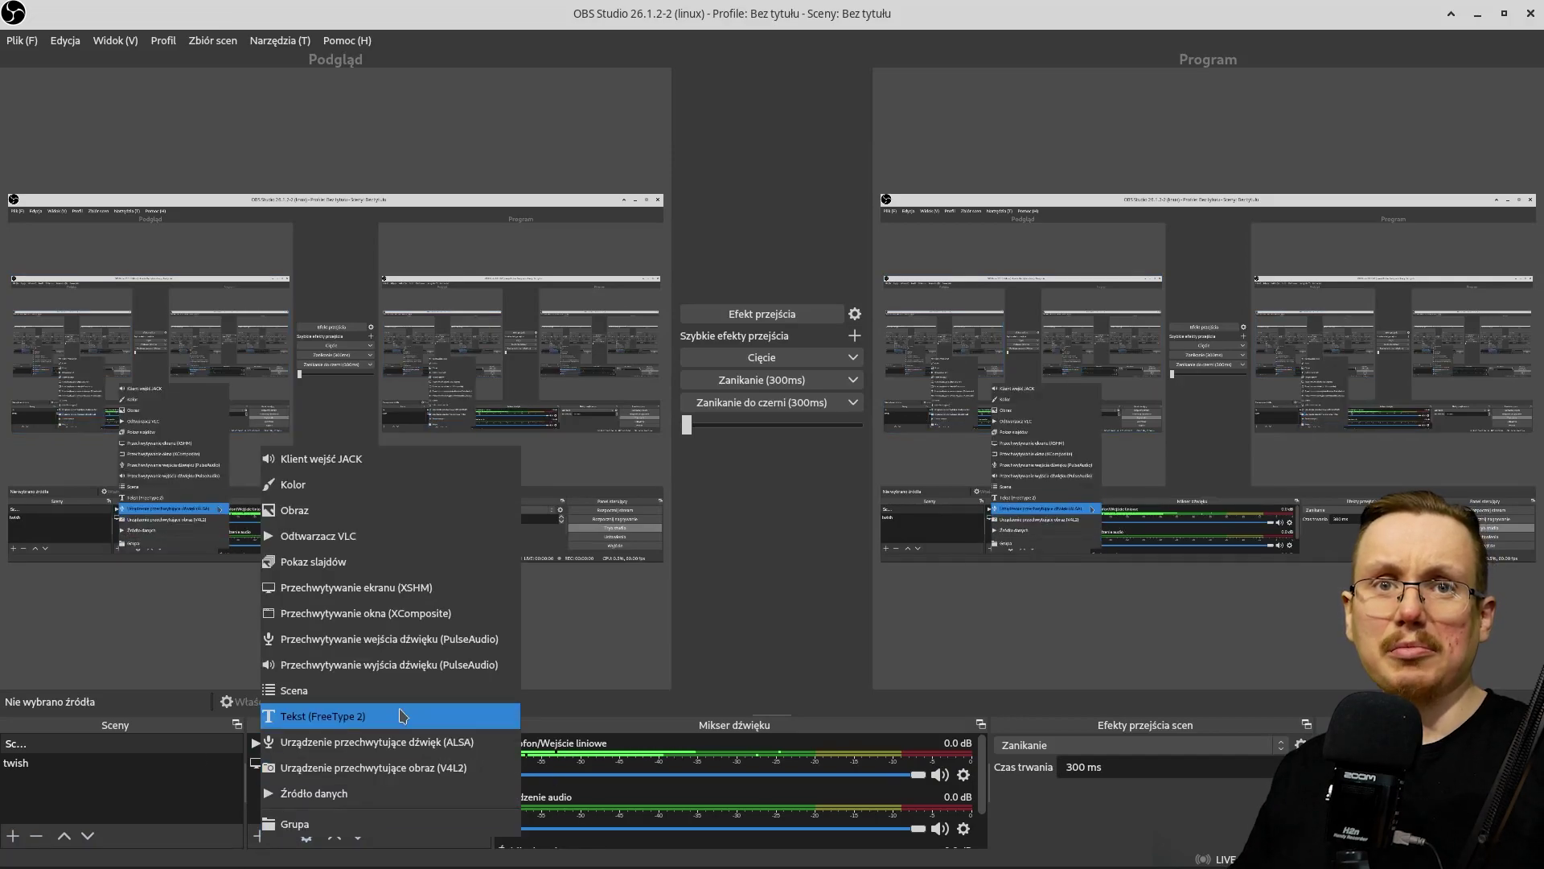
{"action": "left_click", "coordinate": [192, 792]}
{"action": "left_click", "coordinate": [319, 750]}
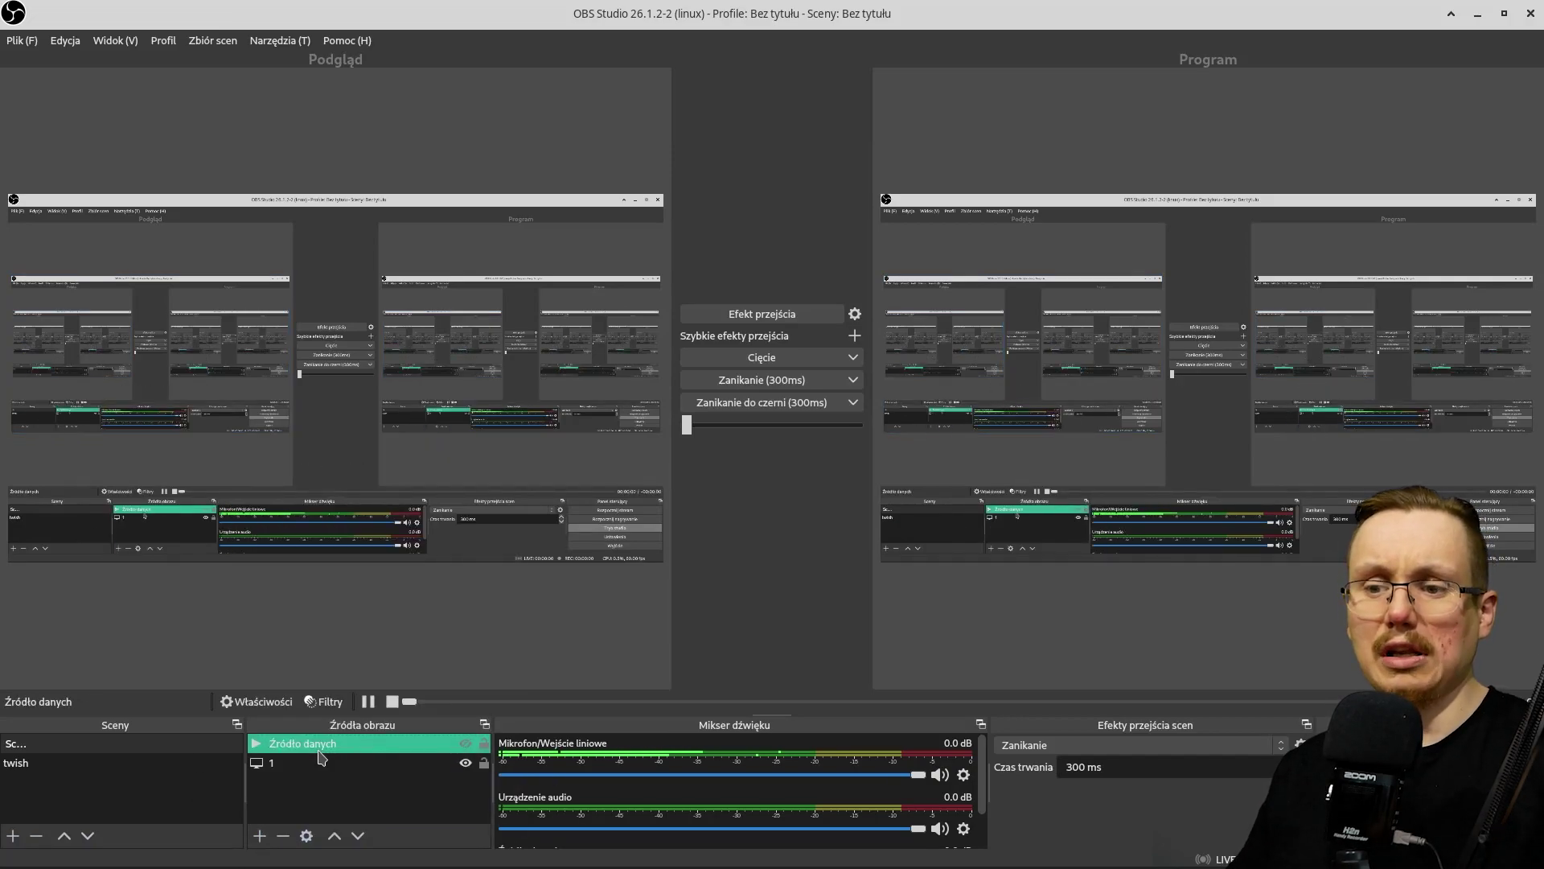
{"action": "key", "text": "Delete"}
{"action": "left_click", "coordinate": [739, 432]}
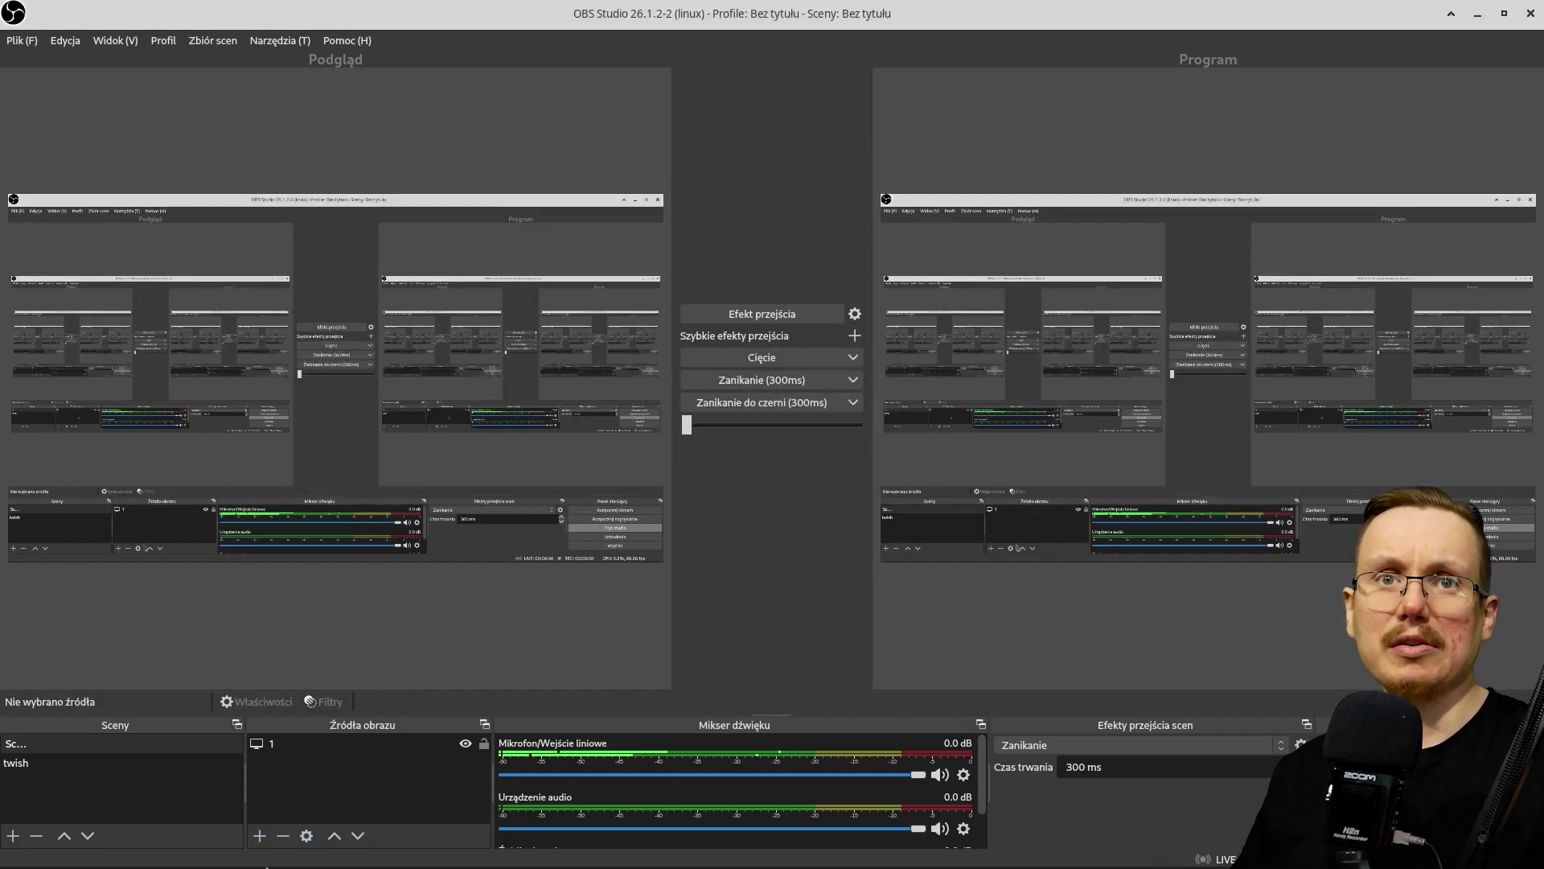
{"action": "left_click", "coordinate": [259, 836]}
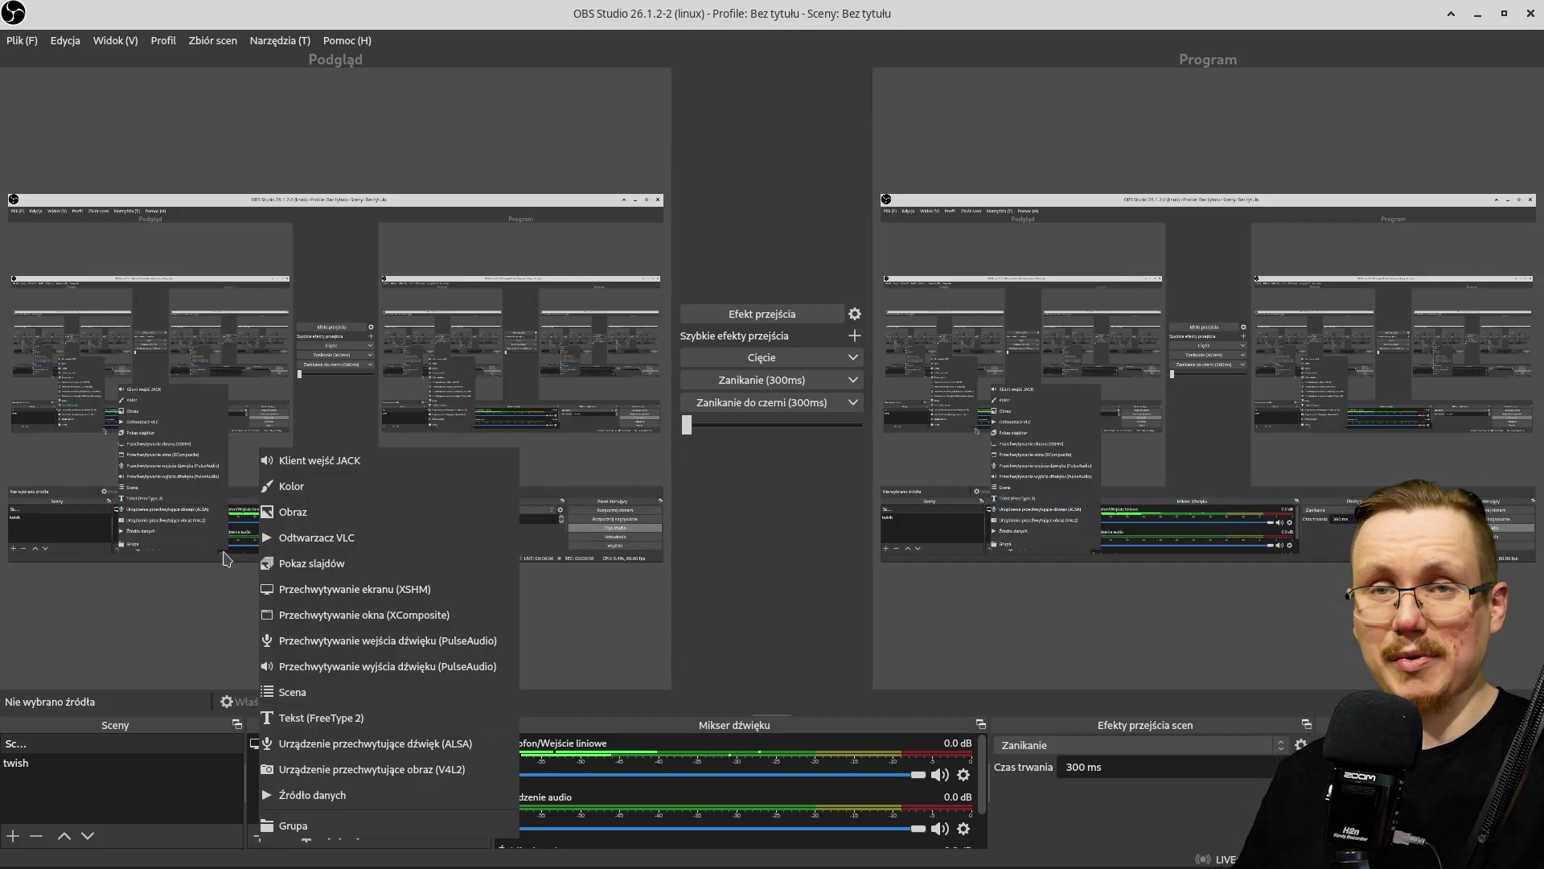
{"action": "left_click", "coordinate": [338, 141]}
{"action": "left_click", "coordinate": [448, 281]}
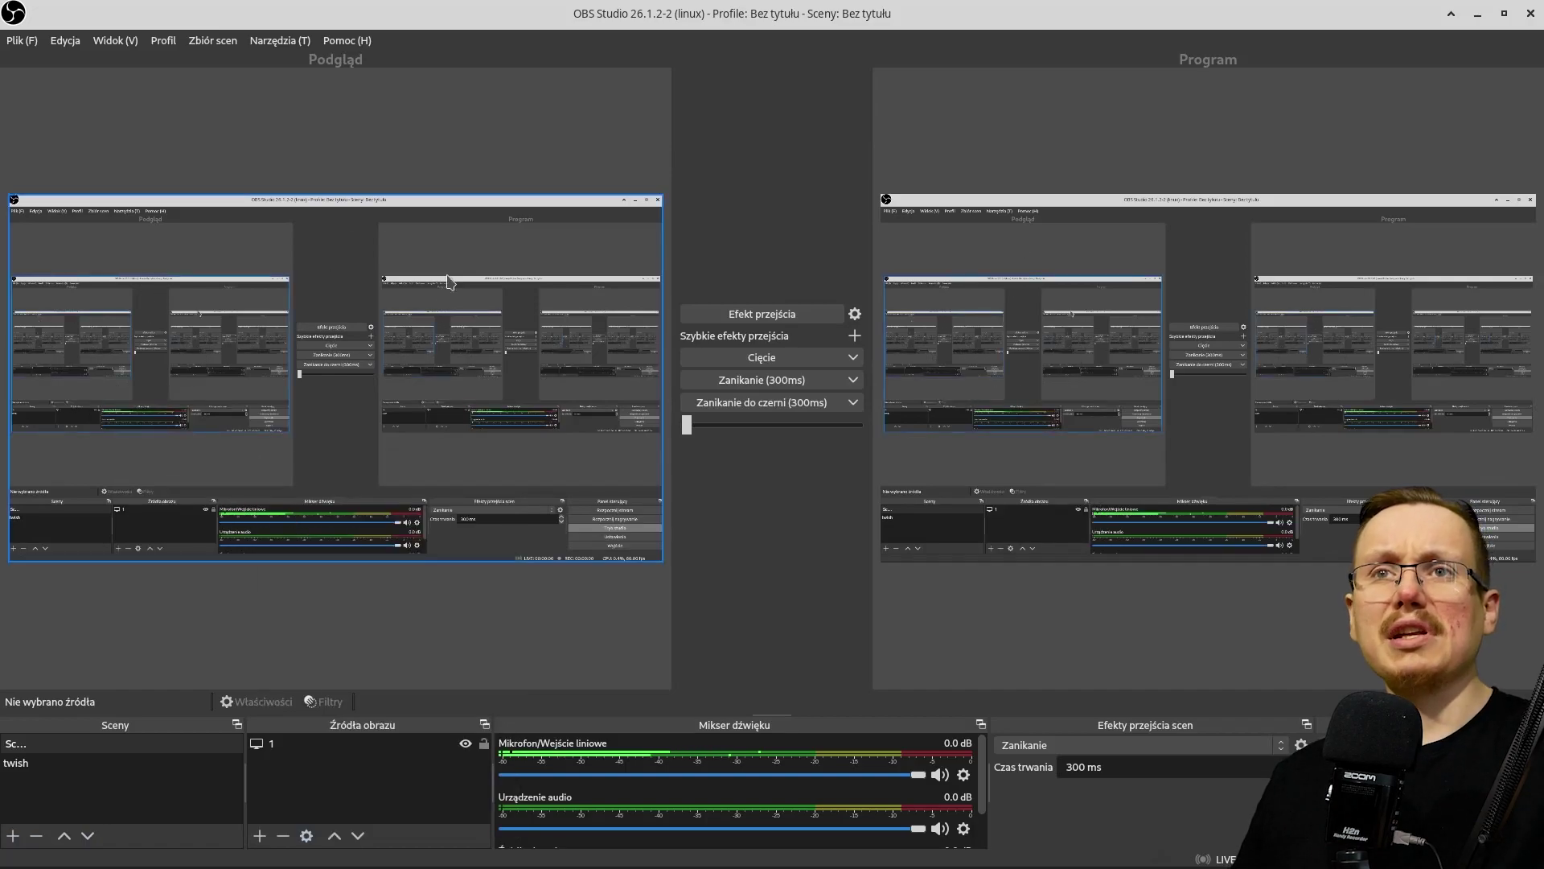